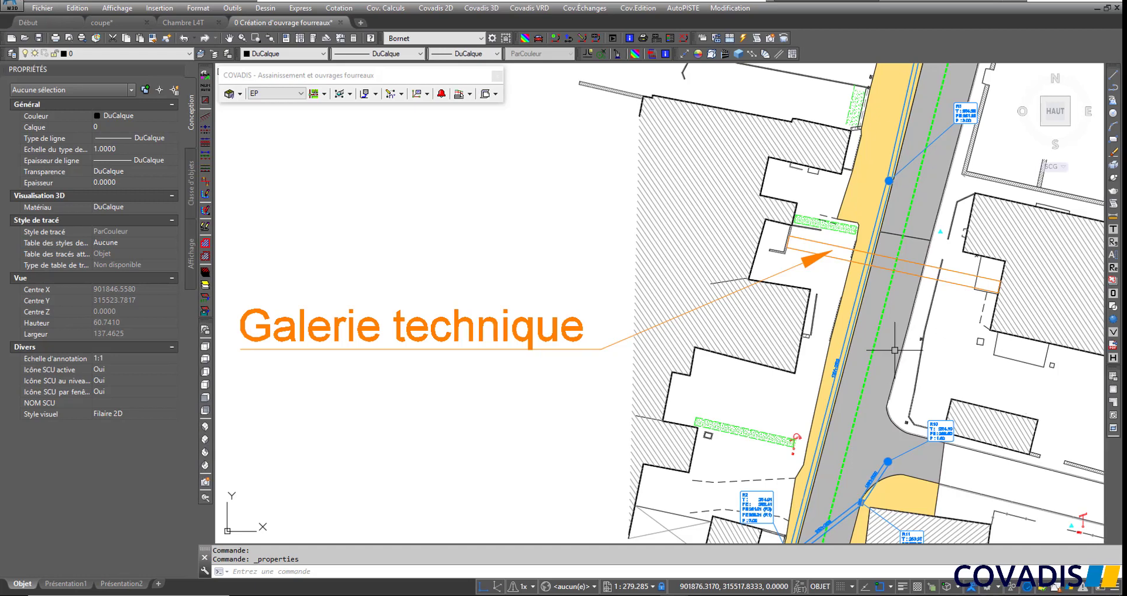
- Check the object types of the dashed green road axis and the orange technical gallery, then clear the selection
click(878, 340)
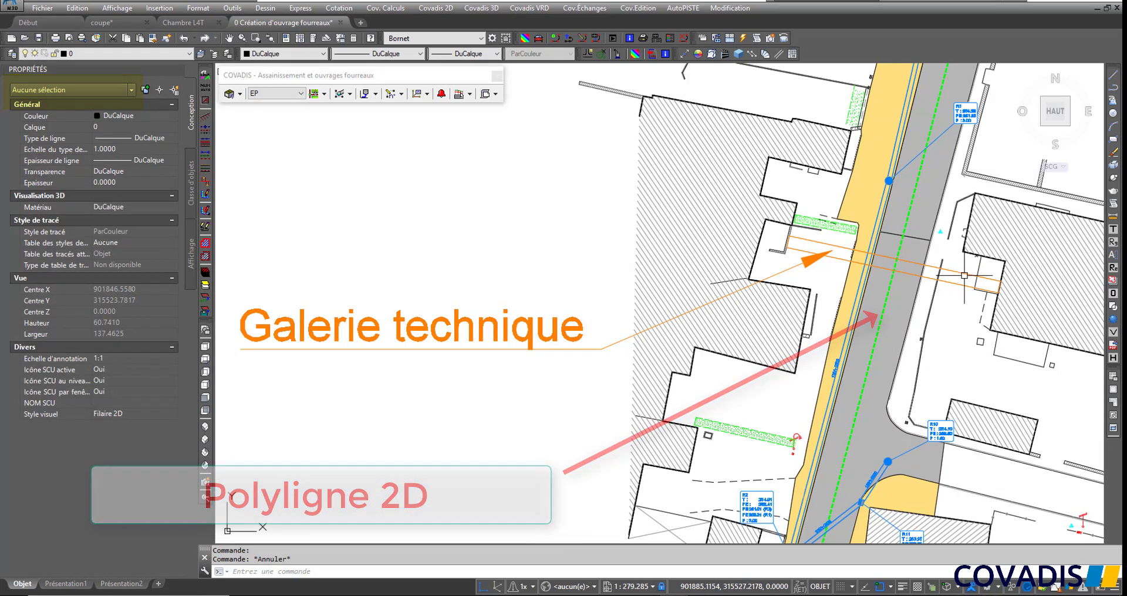
key(Escape)
click(964, 273)
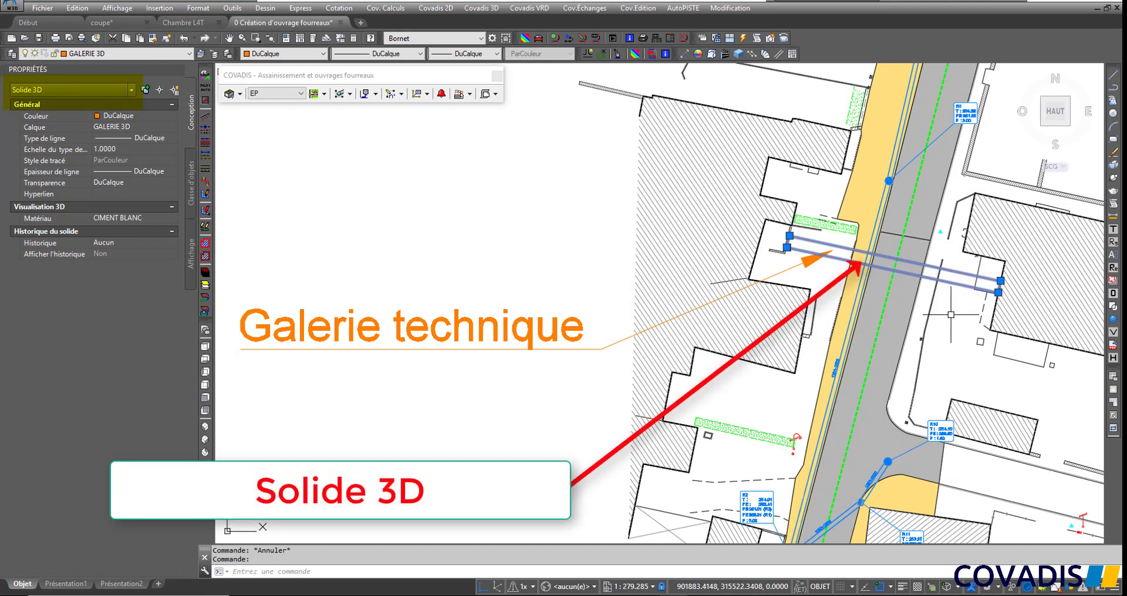
right_click(951, 315)
click(1005, 180)
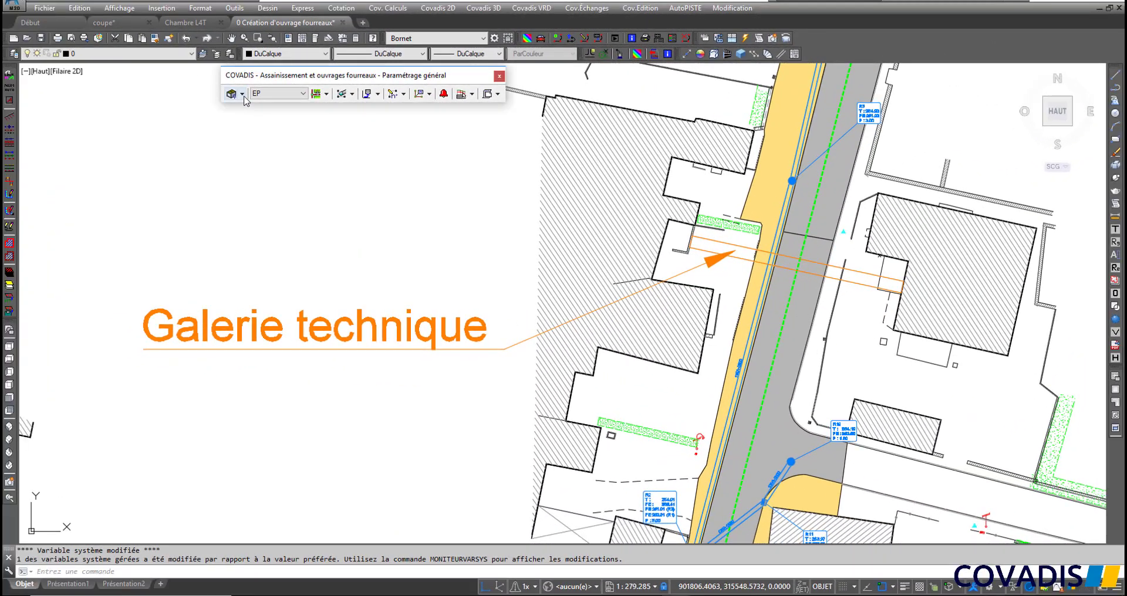
- Create a new chamber model from the 2D drawing file Chambre L4T.dwg
click(241, 94)
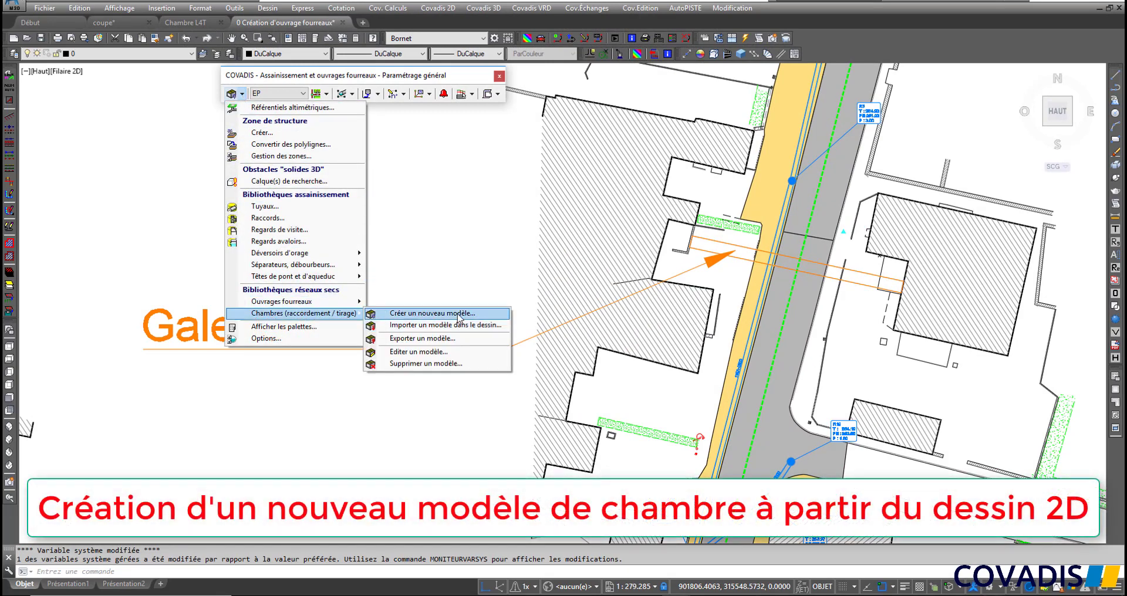
click(499, 314)
click(557, 83)
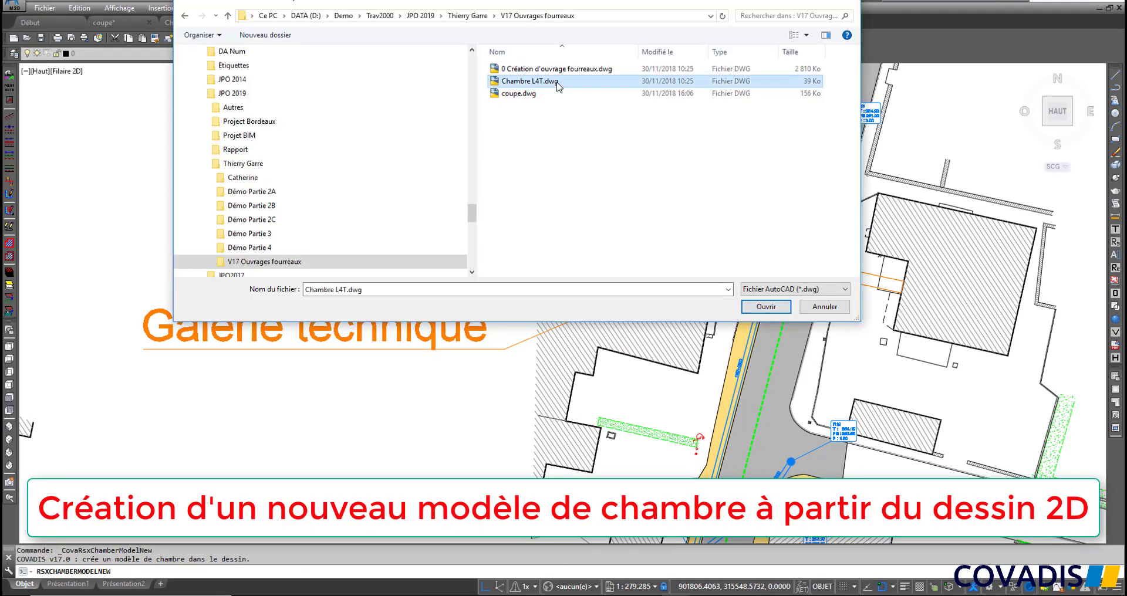
click(766, 307)
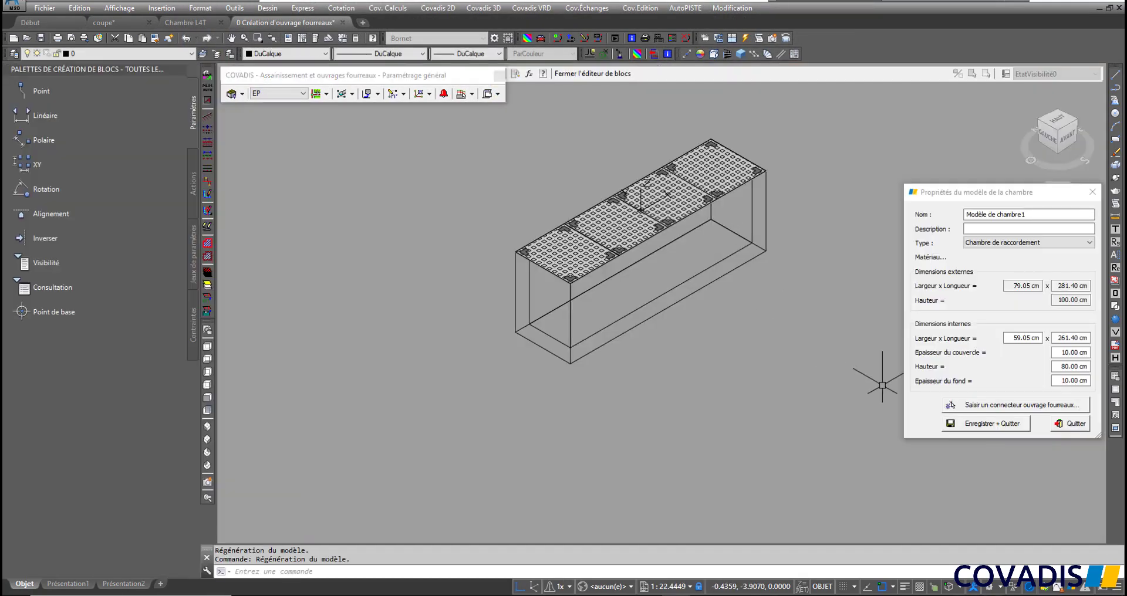
- Set the chamber model's internal height to 100 cm
double_click(1093, 368)
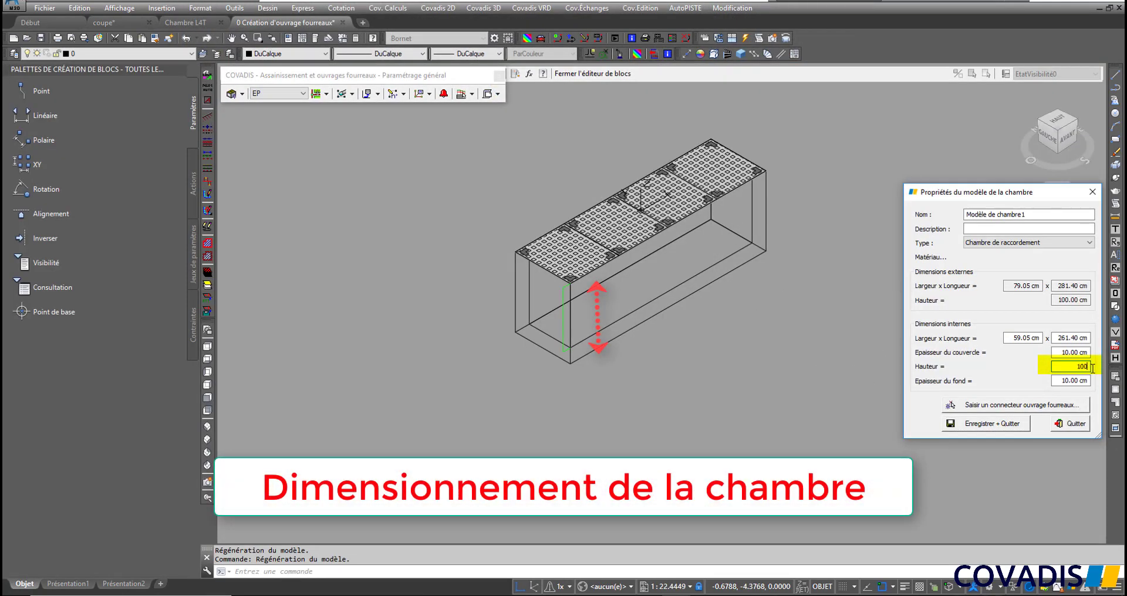
text(100)
key(Return)
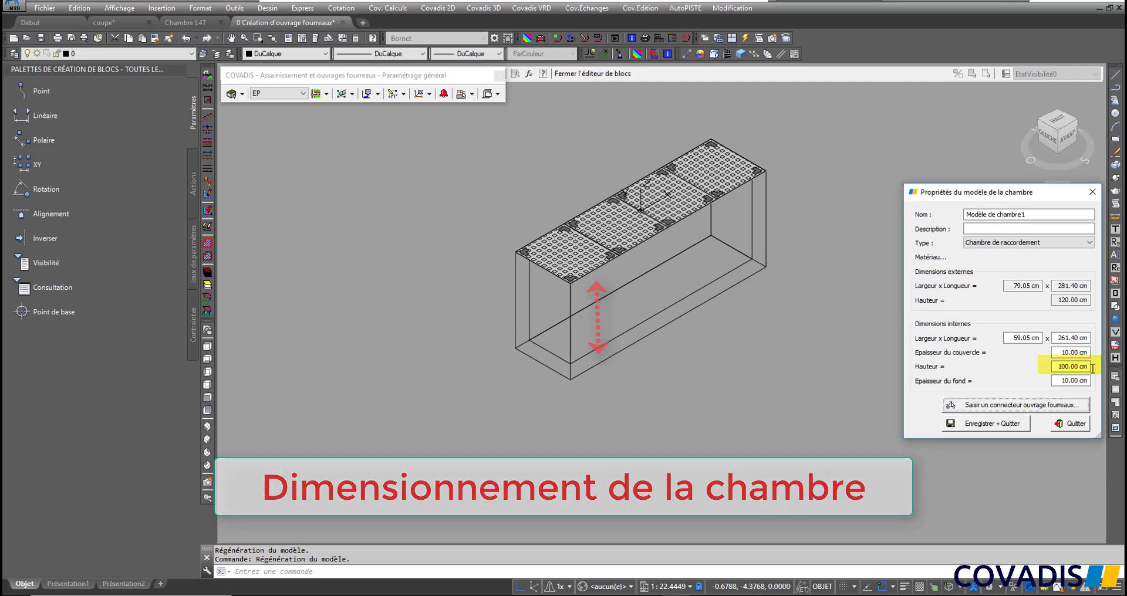
- Place a duct-bank laying-line connector at the base of each short end wall of the chamber
click(1043, 408)
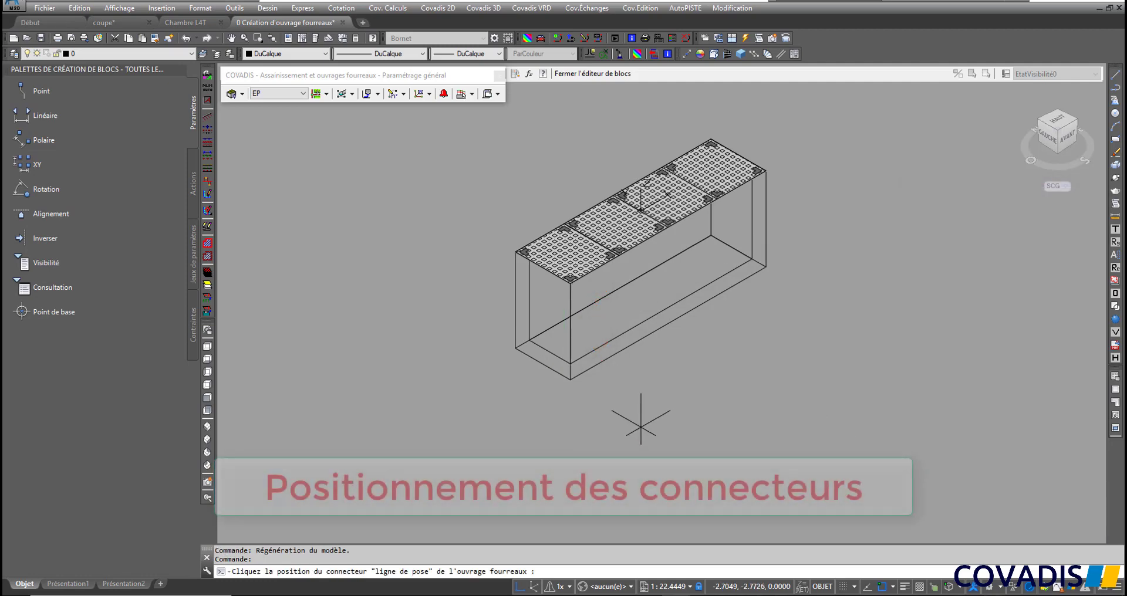
click(549, 351)
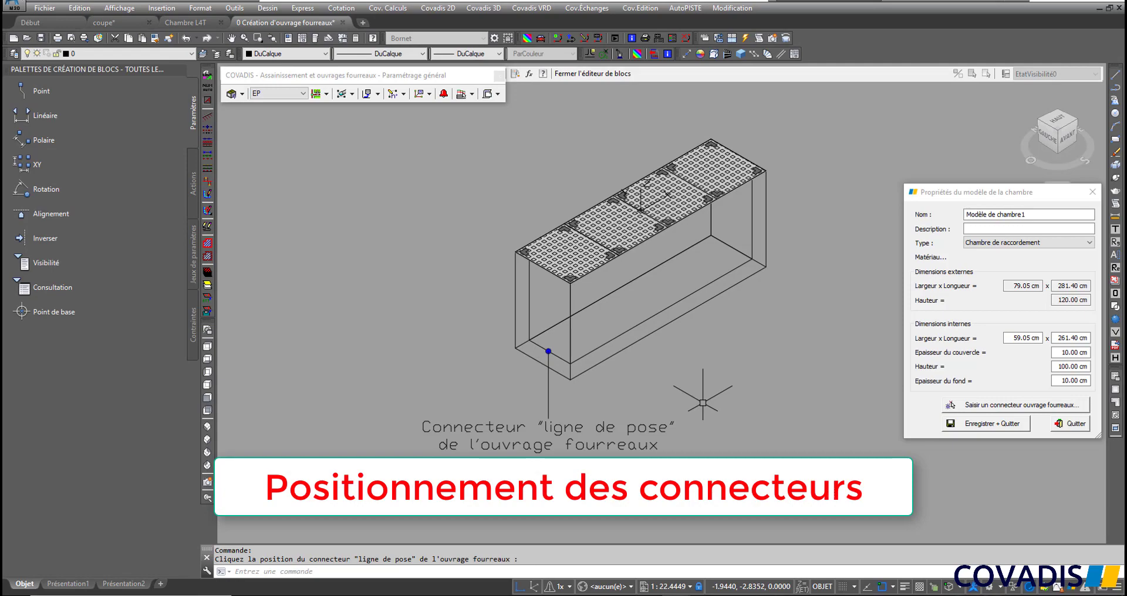
shift+middle_drag(742, 357, 590, 327)
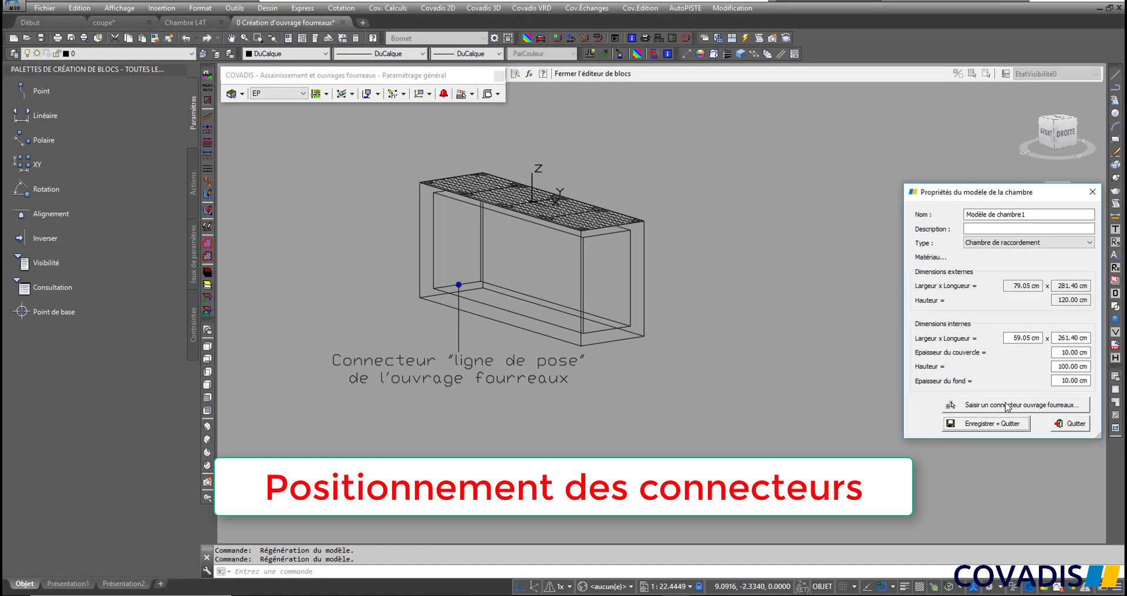
click(1007, 406)
click(607, 330)
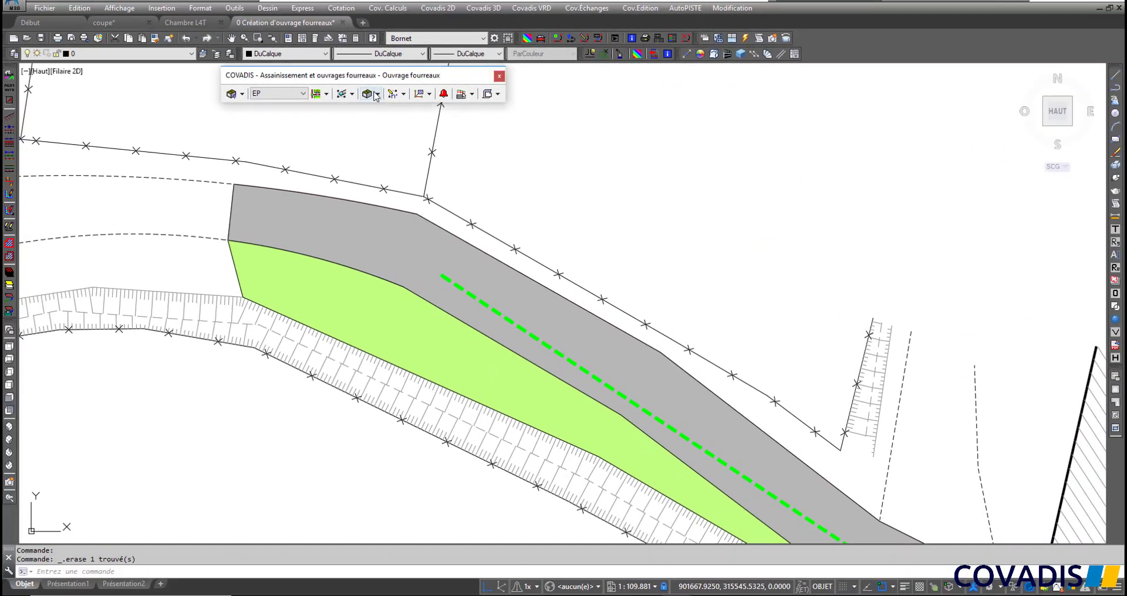
- Insert a Chambre L4T chamber in the green verge beside the road, rotated slightly to follow the verge
click(374, 90)
click(399, 156)
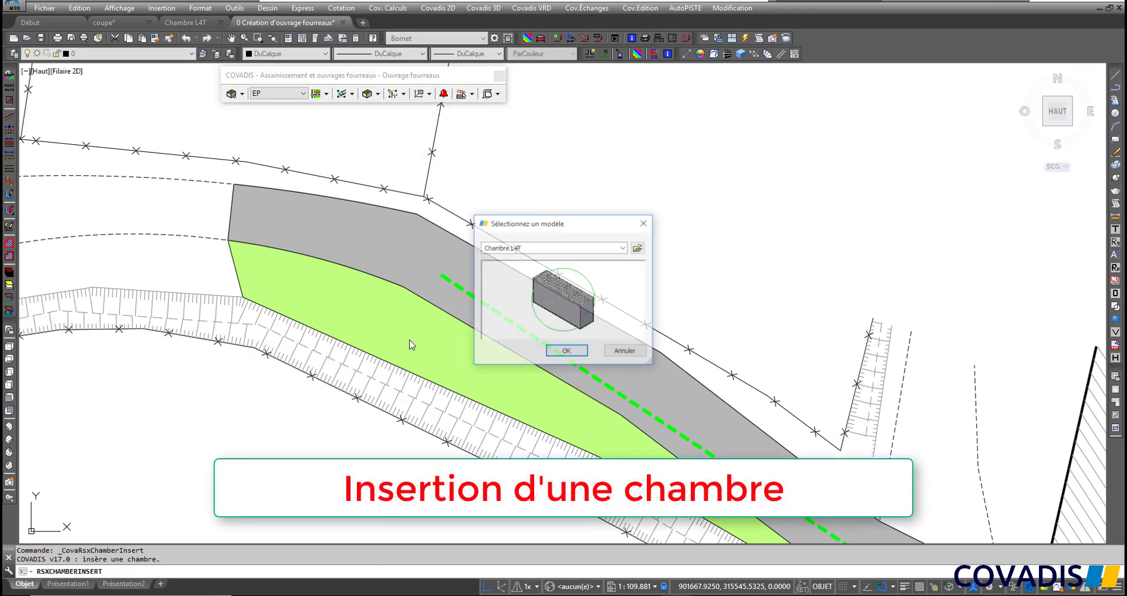
click(561, 351)
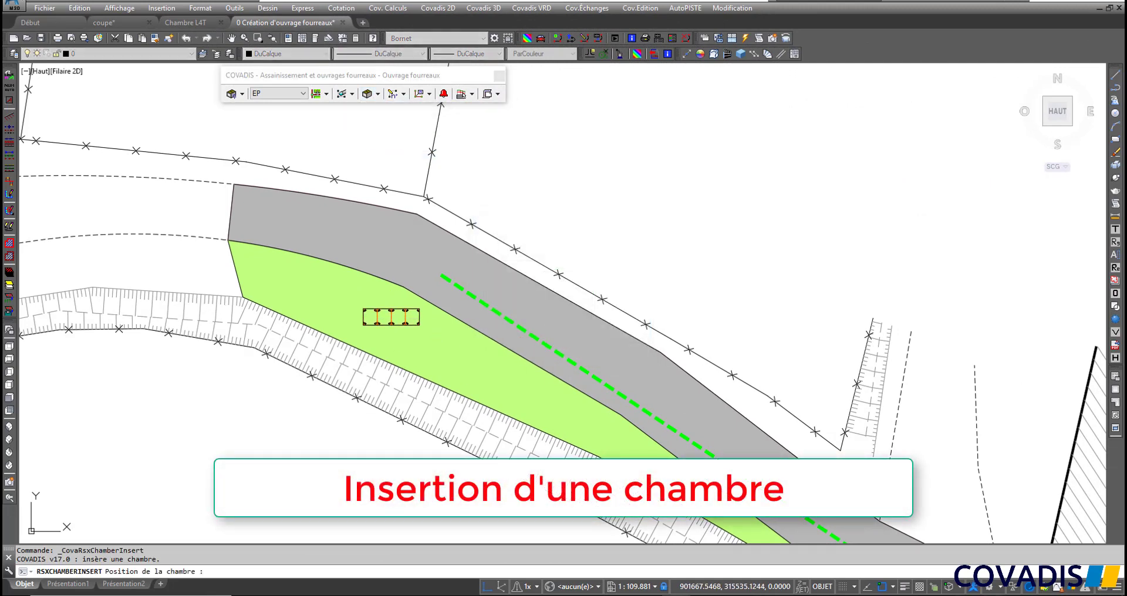
click(426, 328)
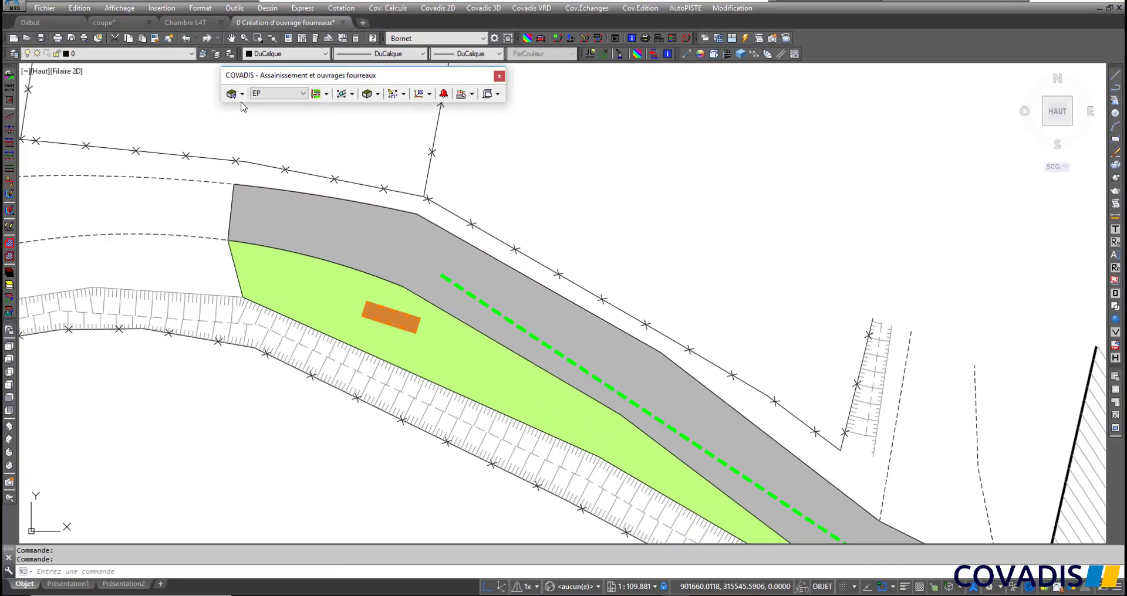
- Start a new duct-bank (ouvrage fourreaux) model
click(241, 94)
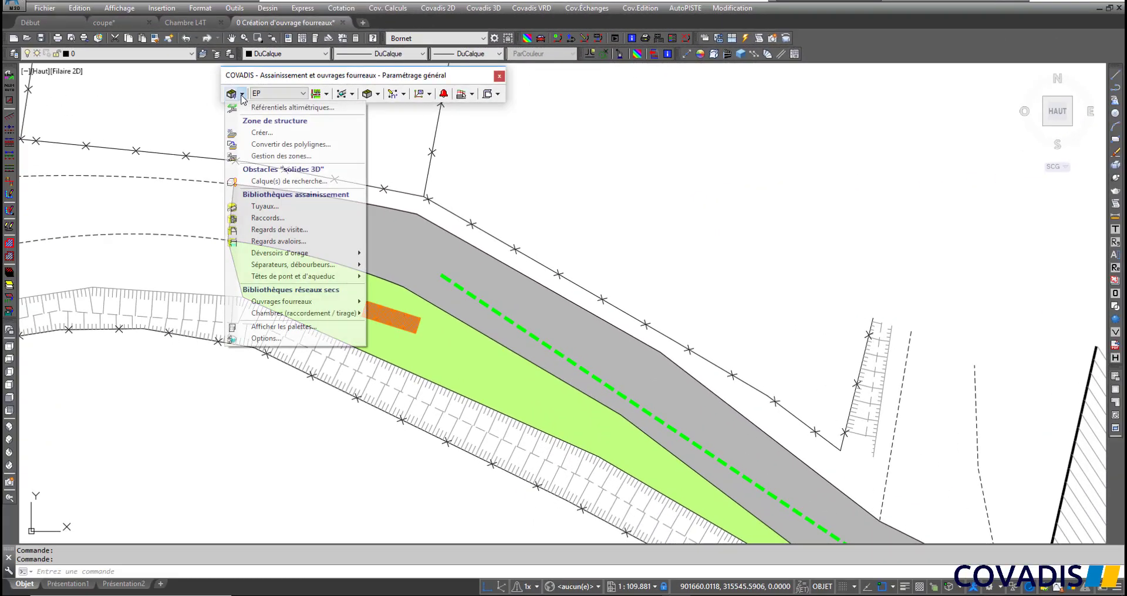
mouse_move(317, 301)
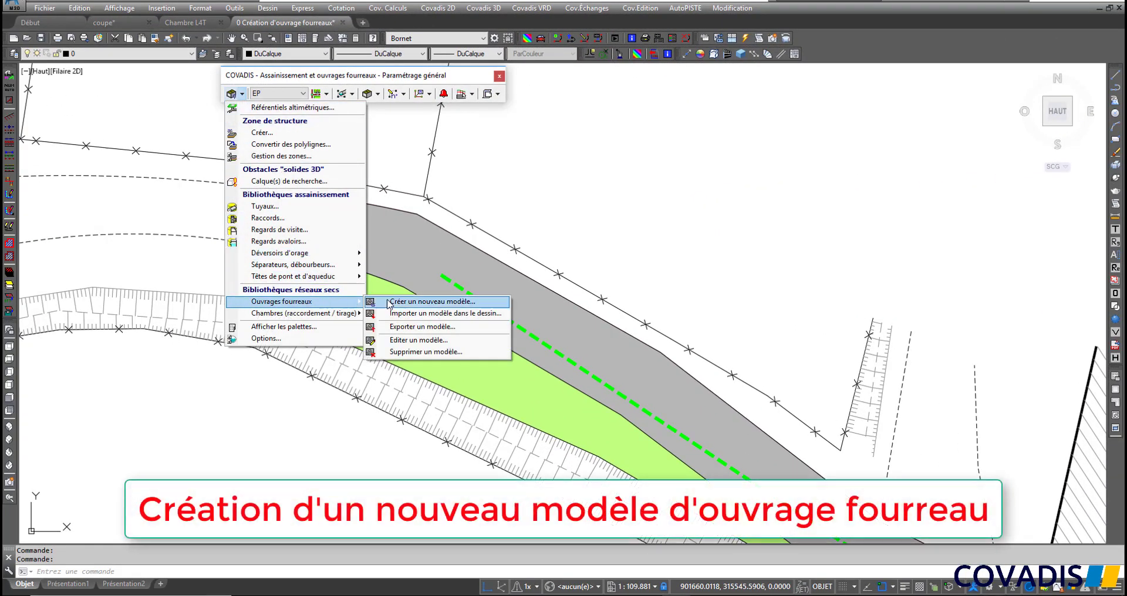
click(428, 302)
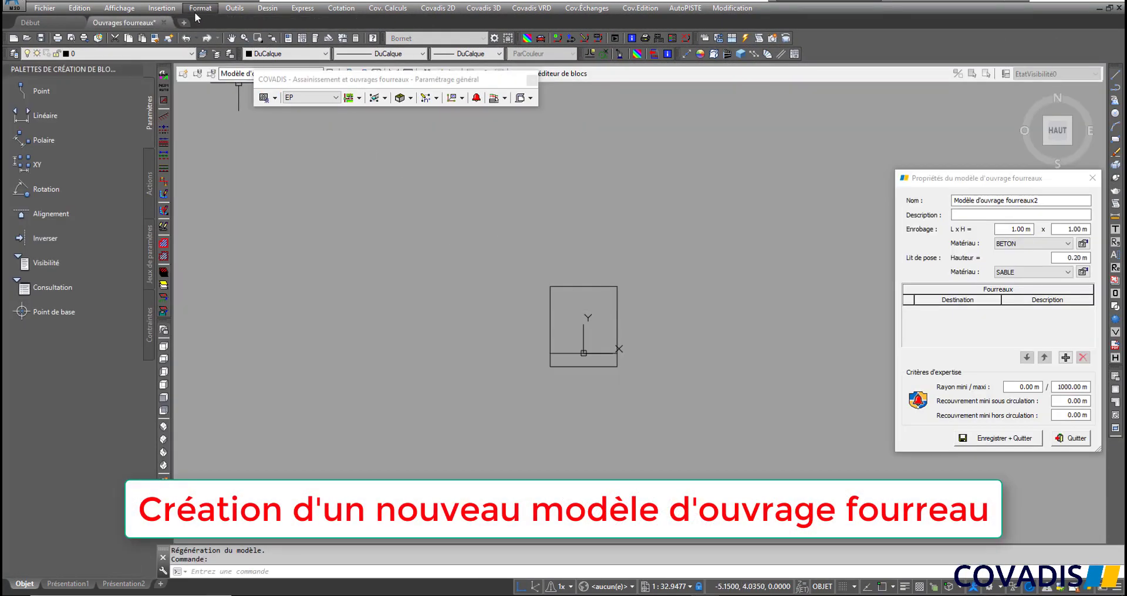
- Insert the 2D section block "coupe", exploded, into the duct-bank model and set the encasement width to 0.64 m
click(162, 8)
click(169, 20)
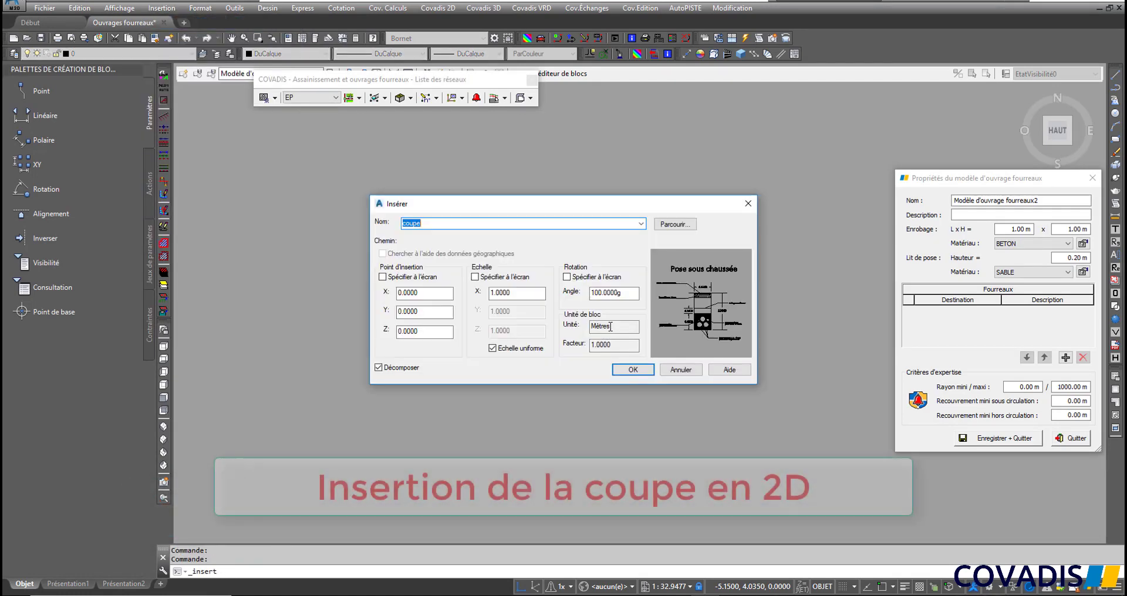
click(633, 370)
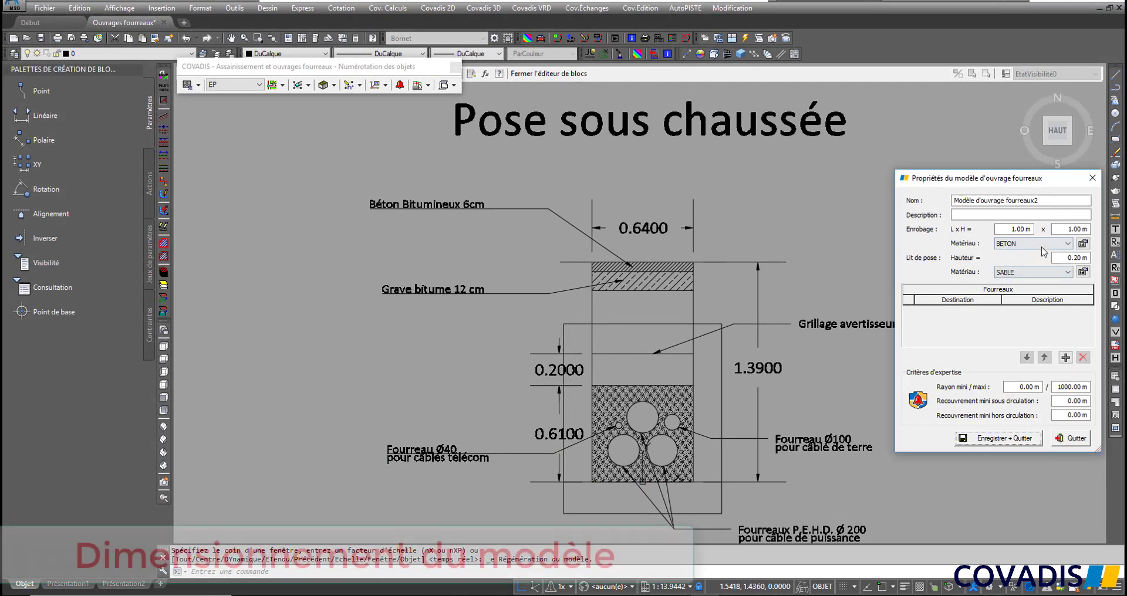
click(1006, 228)
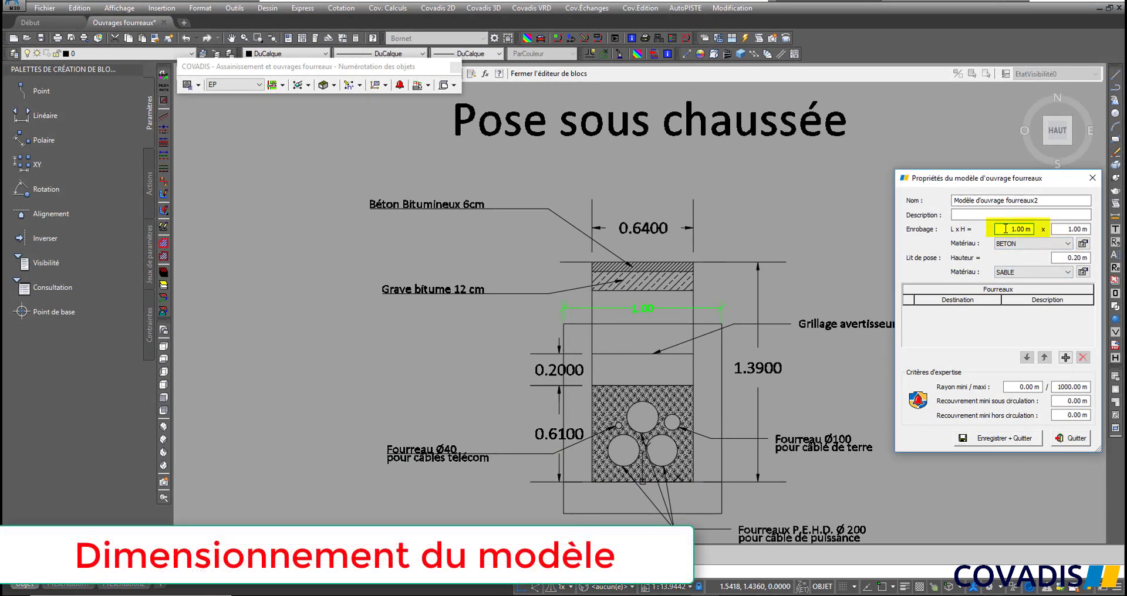
text(0.64)
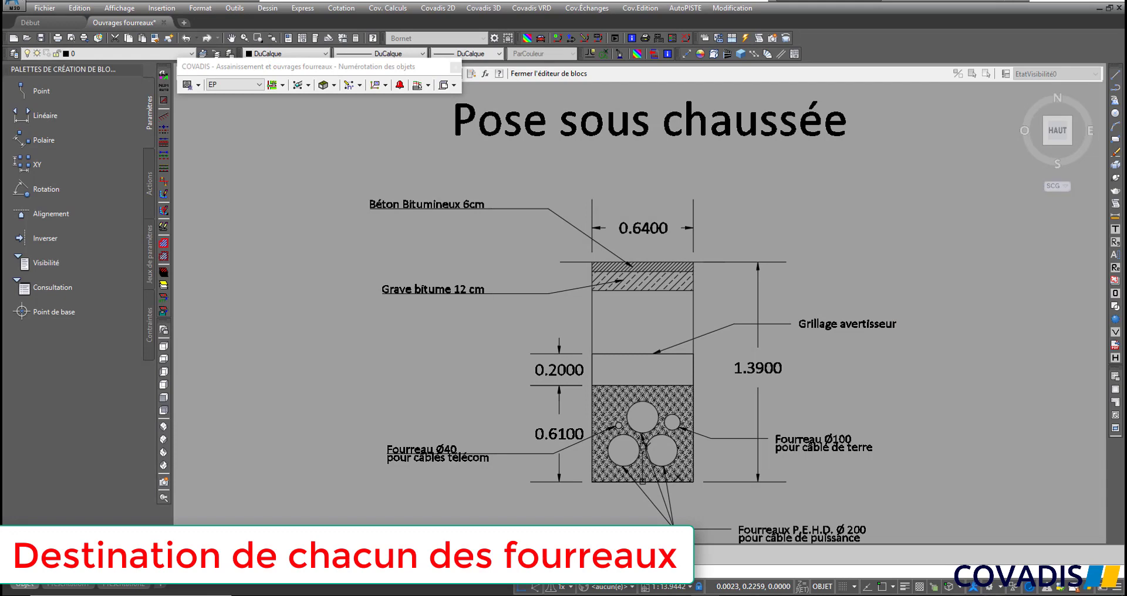
- Define the lower-left Ø200 circle of the section as a duct with HTB as its network destination
scroll(638, 445, up, 4)
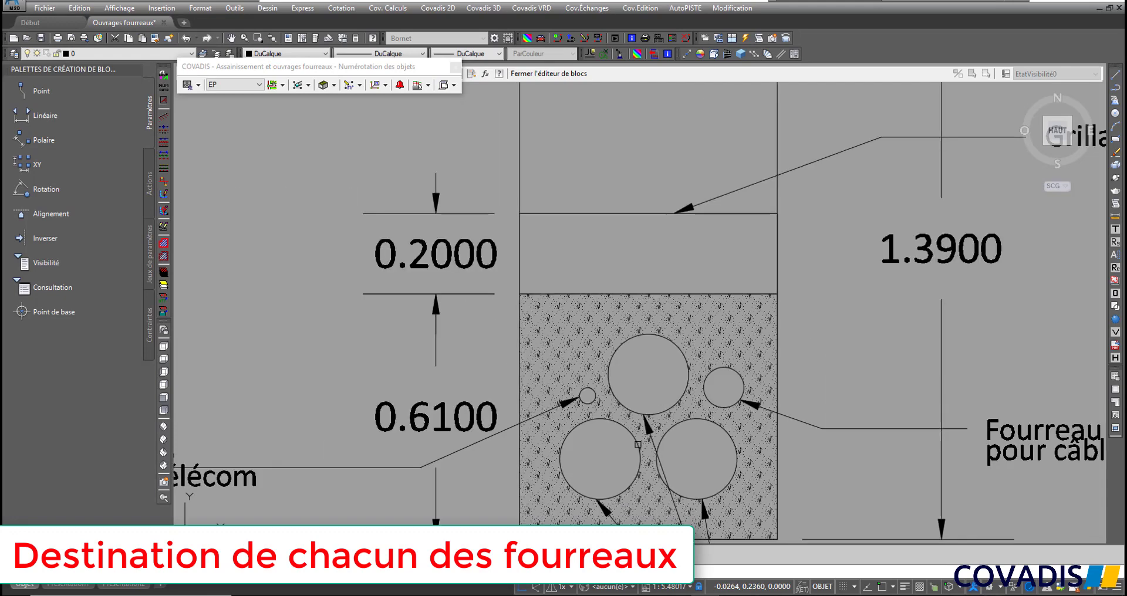
click(633, 437)
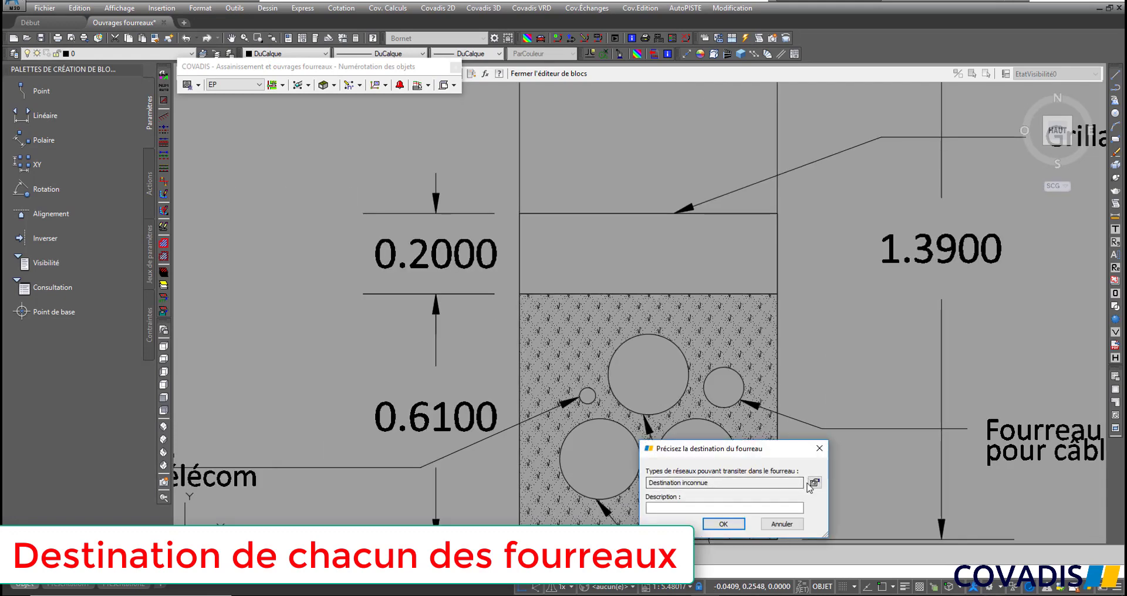
click(815, 483)
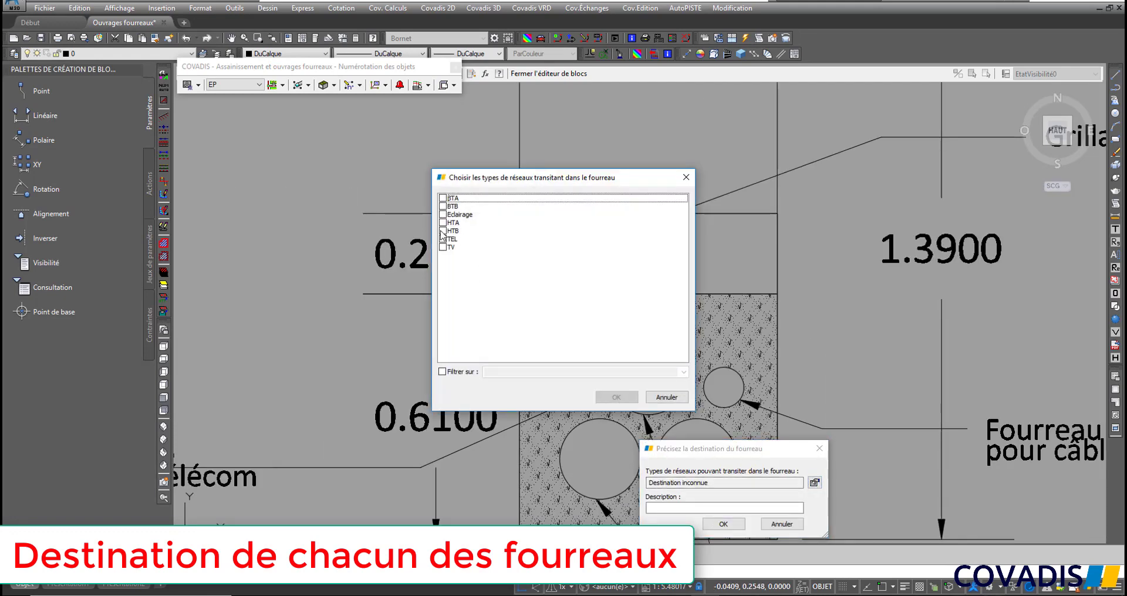
click(443, 232)
click(735, 528)
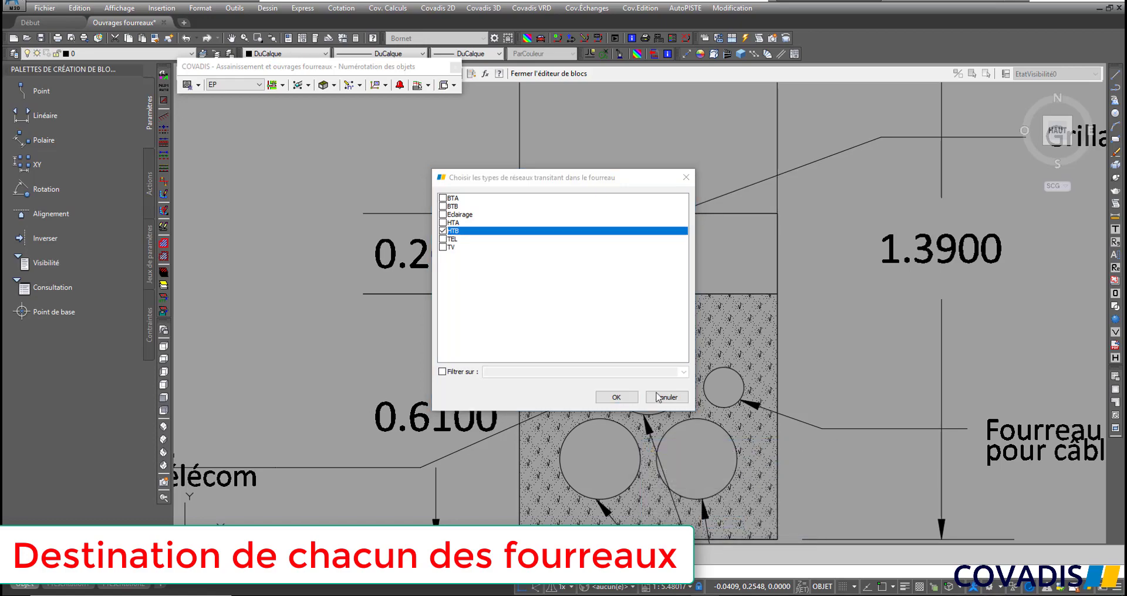
click(634, 401)
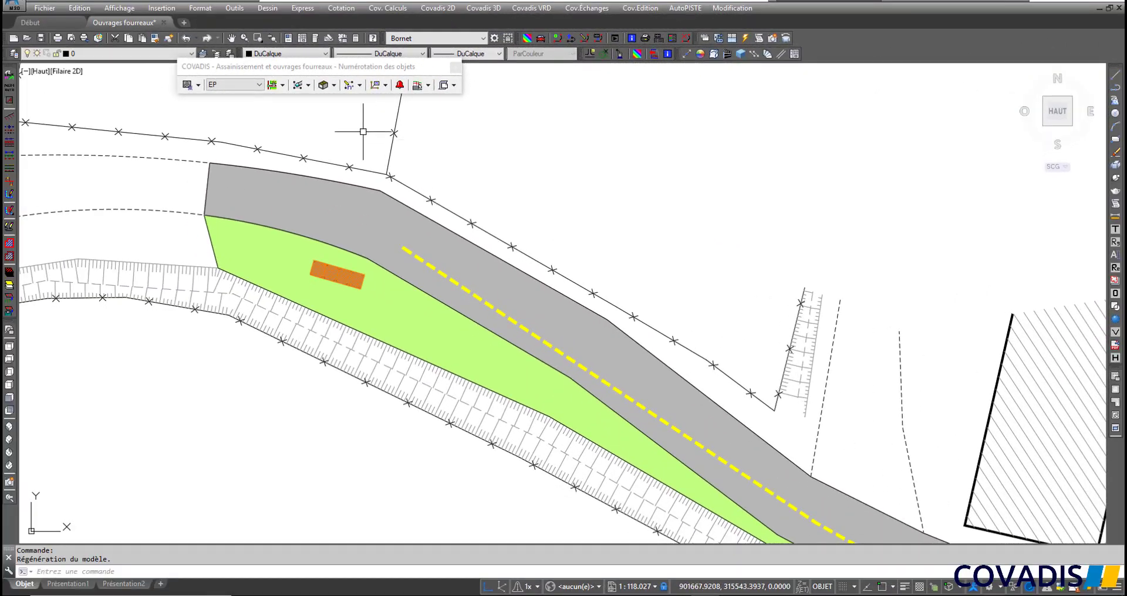
- Convert the dashed yellow road polyline into a duct bank using Modèle d'ouvrage fourreaux1, at a laying depth of 1.200 m
click(334, 85)
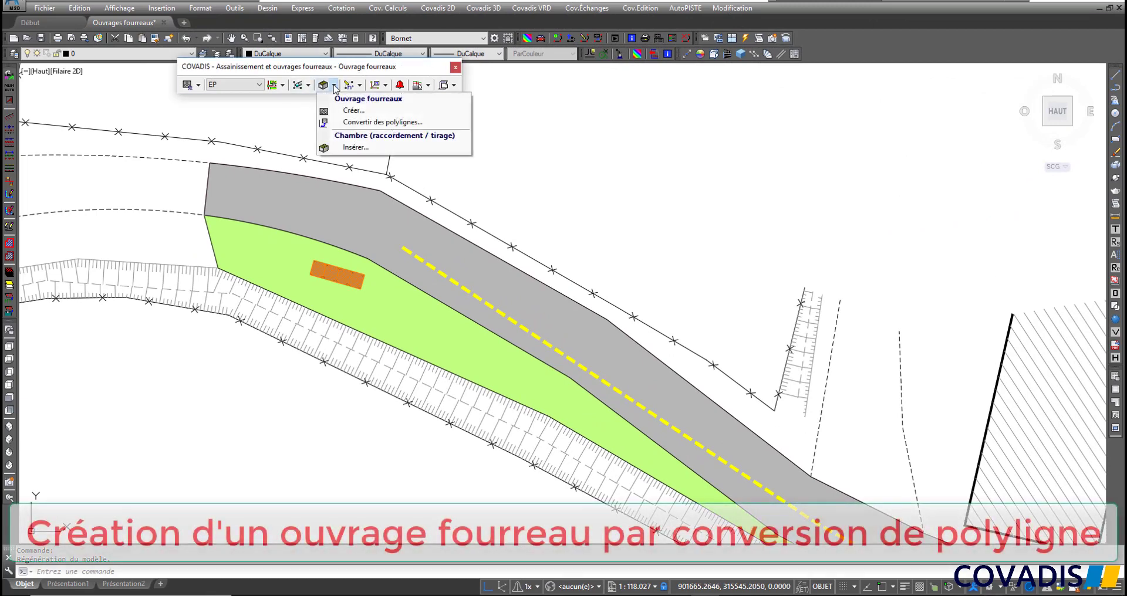
click(415, 122)
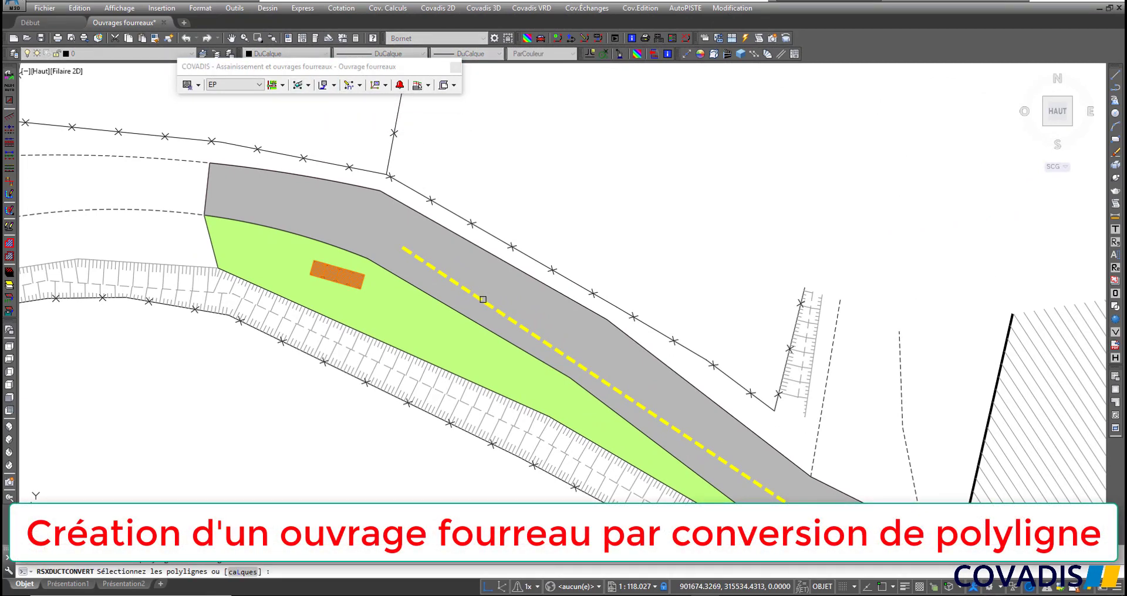
right_click(647, 259)
click(669, 267)
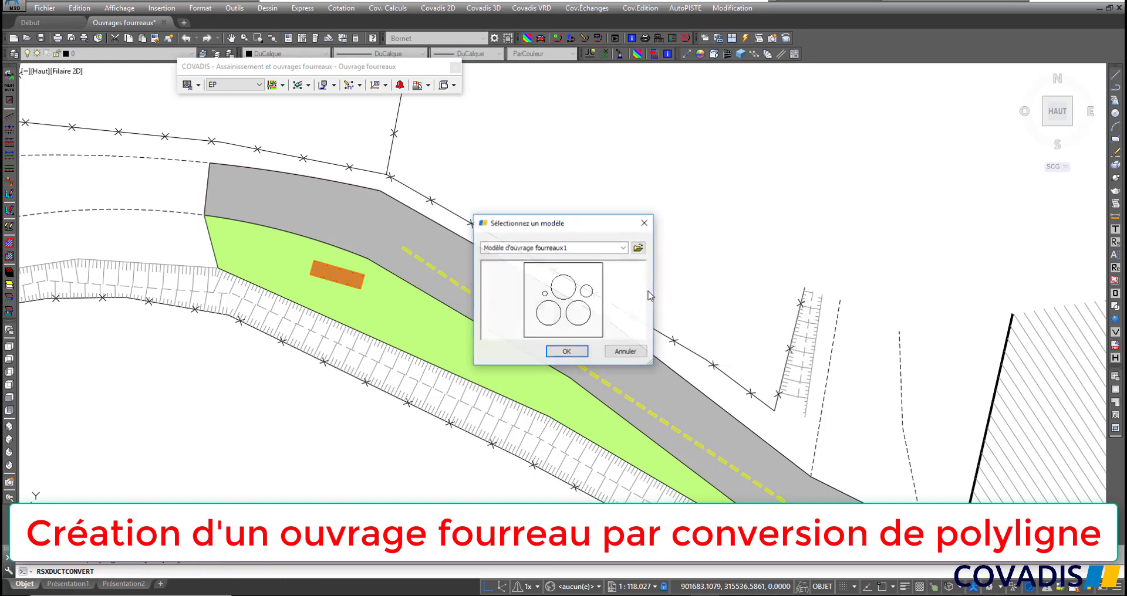
click(574, 353)
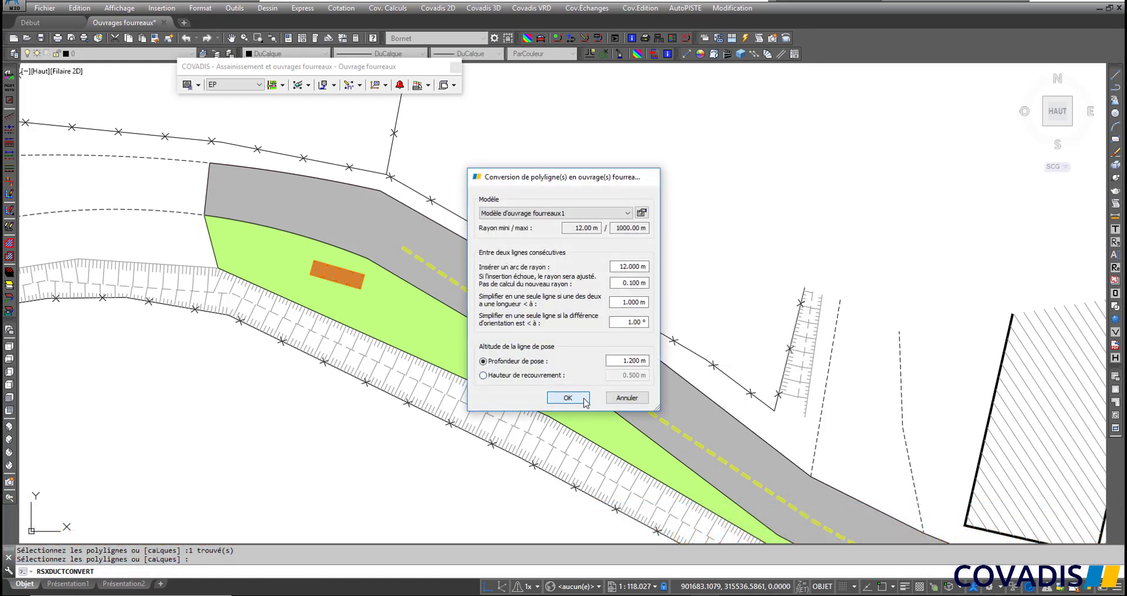
click(568, 398)
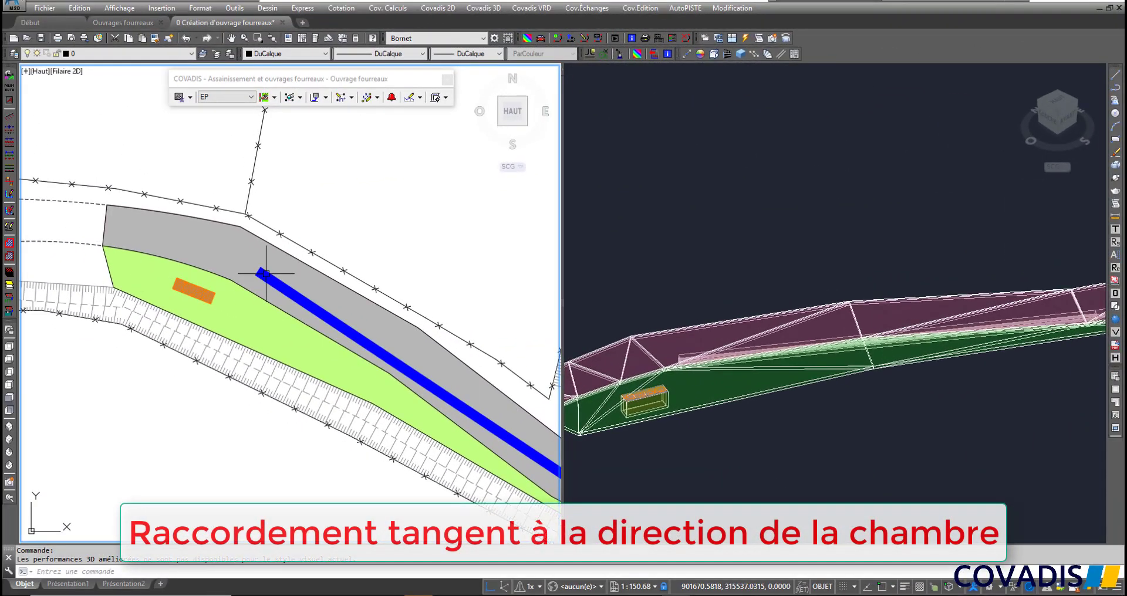
- Stretch the upper end of the blue duct bank onto the chamber's connector so that it joins tangentially
click(266, 273)
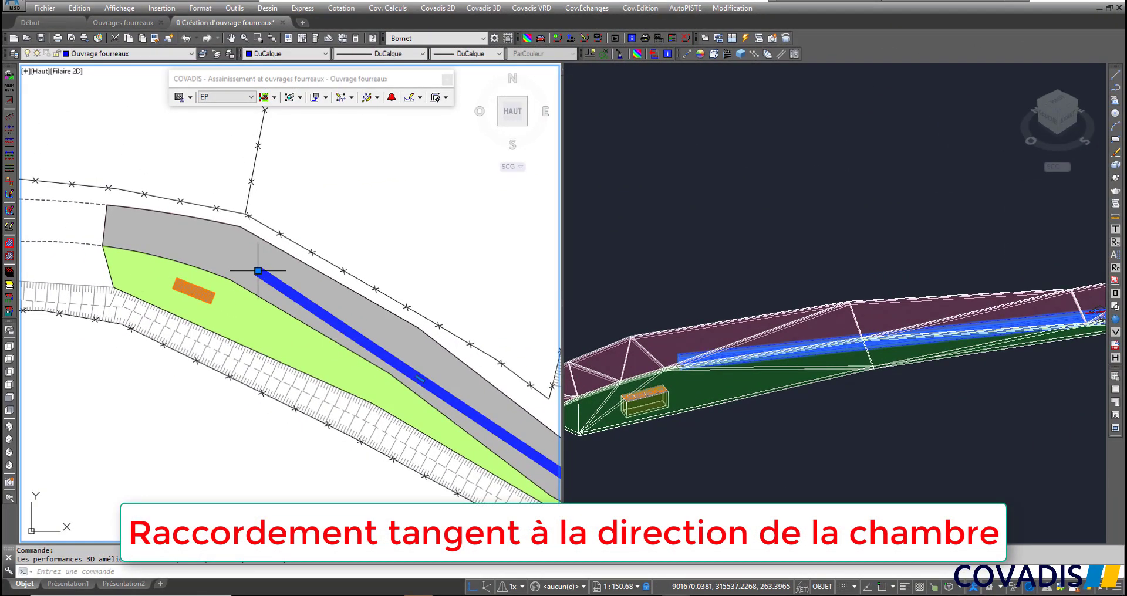
click(258, 271)
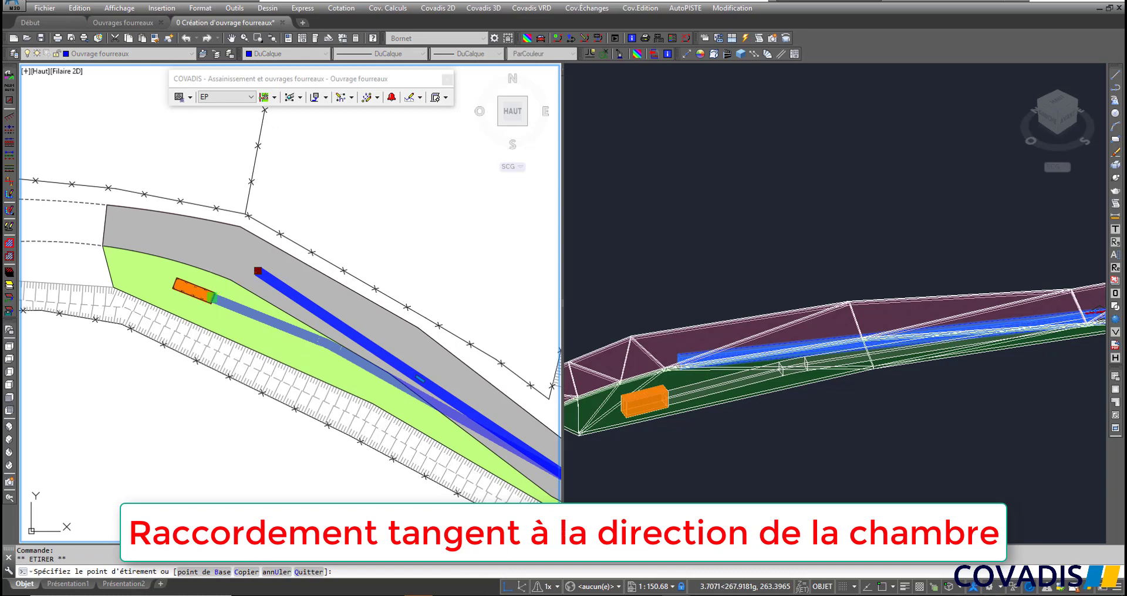
click(213, 297)
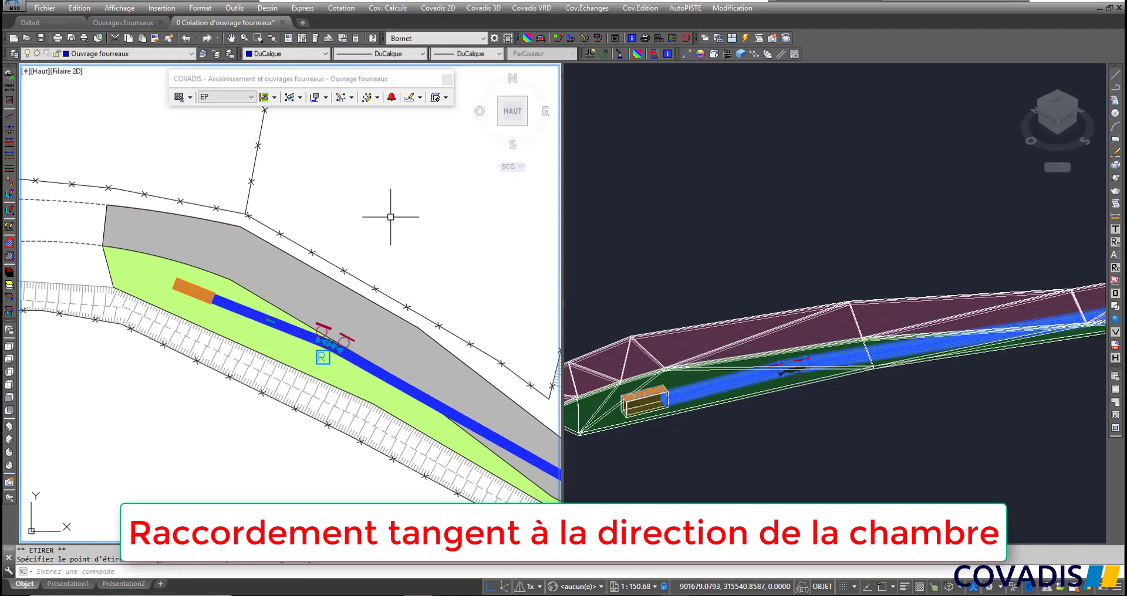
- Insert a Chambre L4T chamber on the duct bank just north of the Galerie technique crossing
key(Escape)
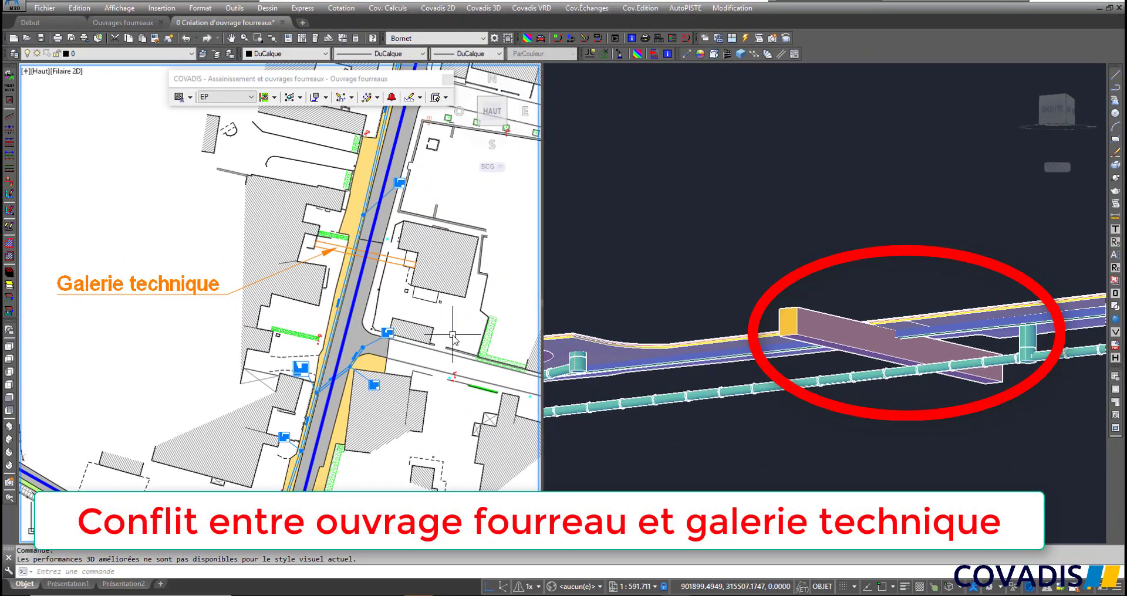
click(356, 298)
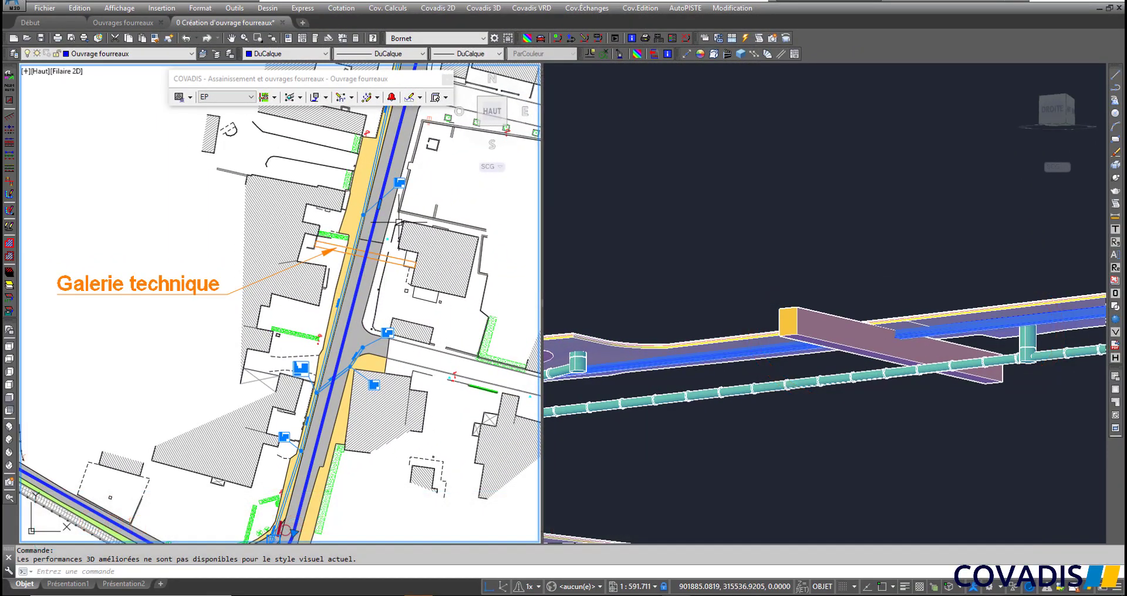
mouse_move(380, 205)
click(409, 231)
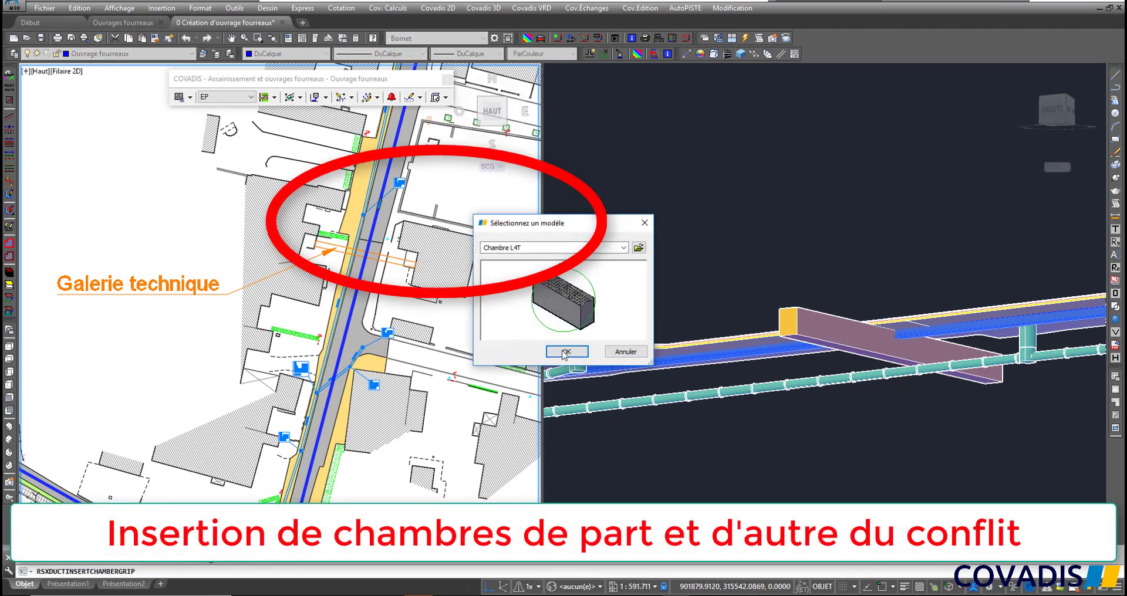
click(567, 354)
click(382, 180)
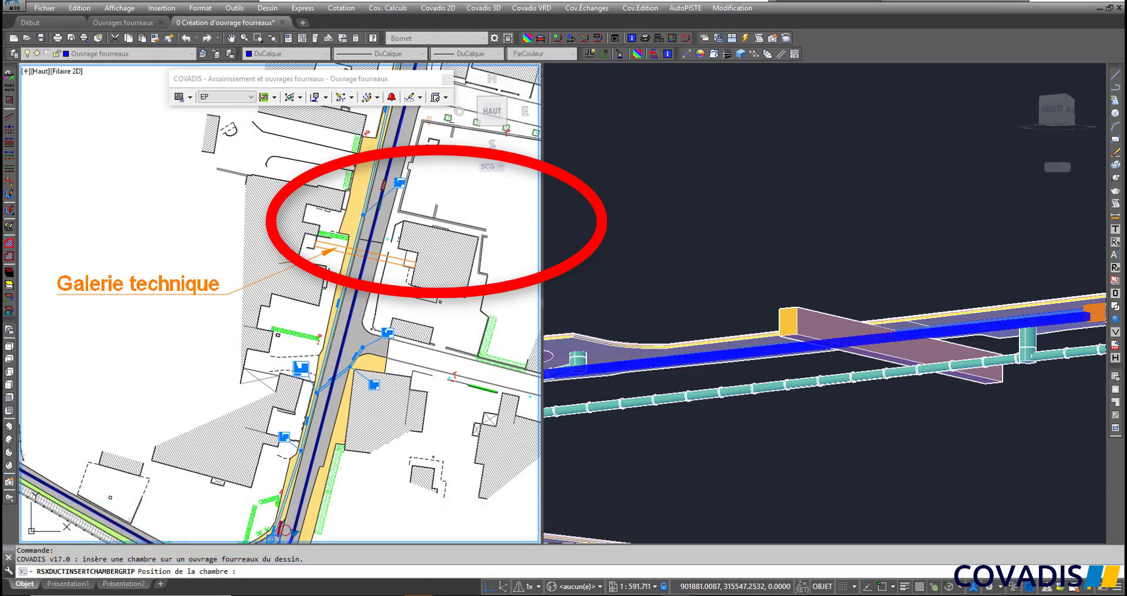
key(Escape)
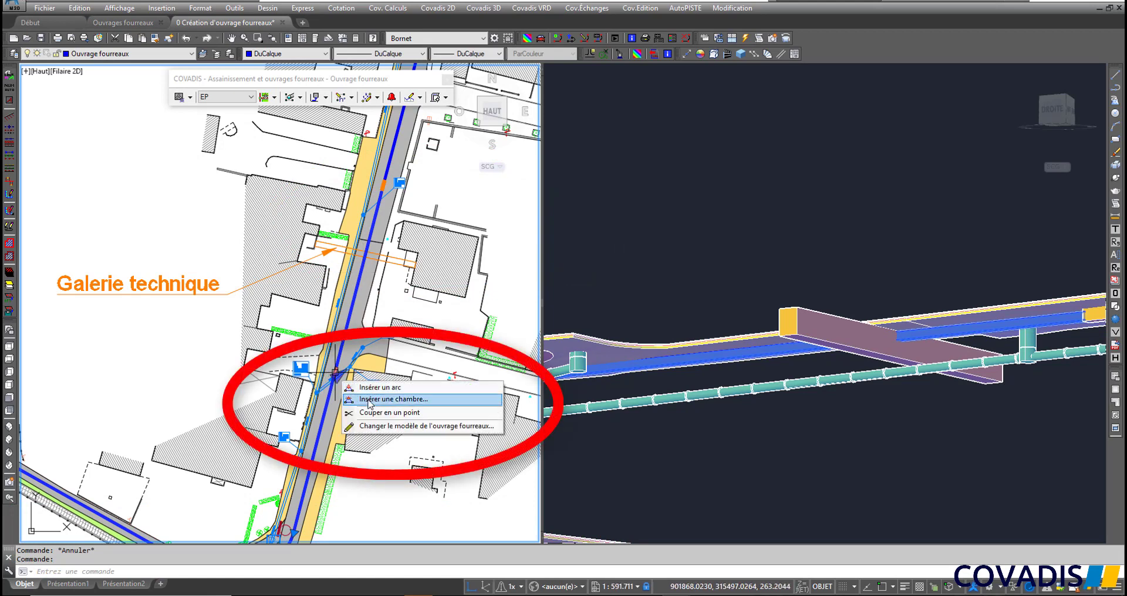
- Insert a second chamber on the duct bank south of the Galerie technique, near the road junction
click(370, 398)
key(Return)
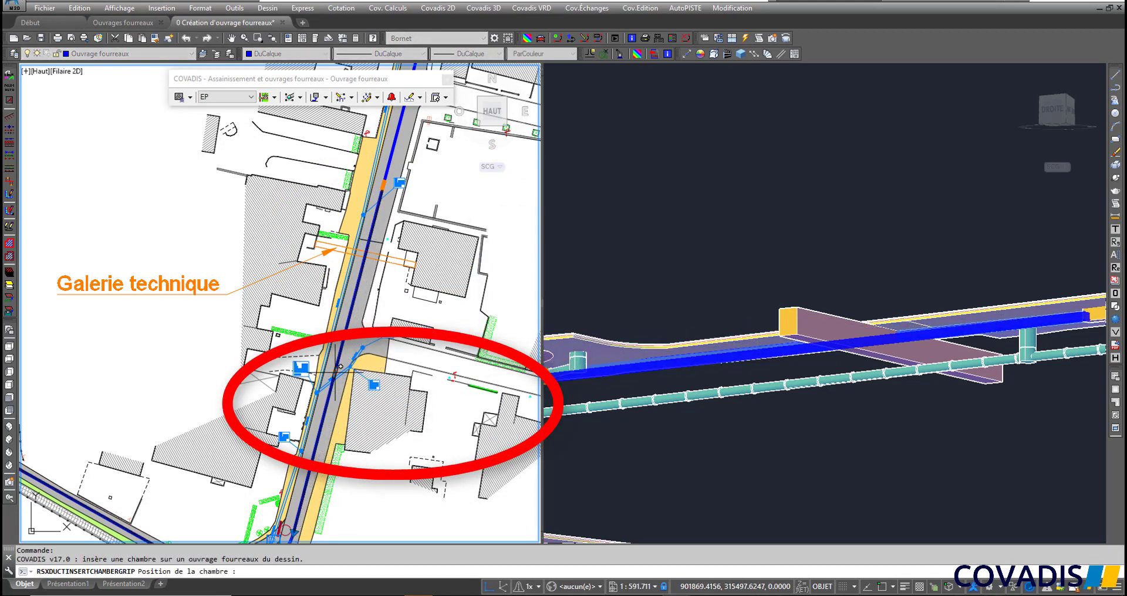
click(374, 329)
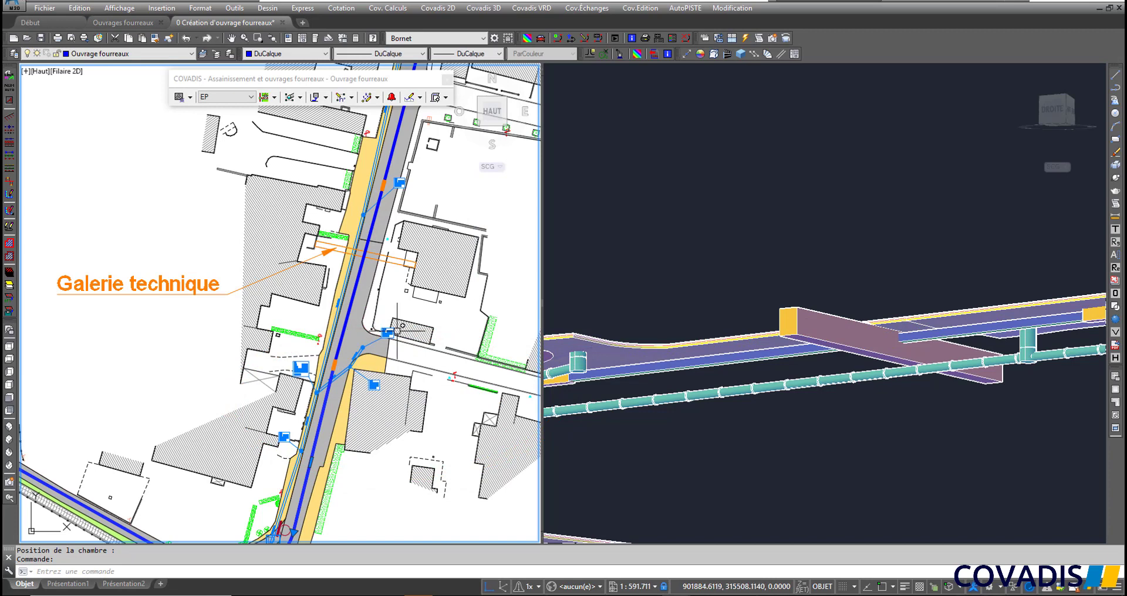
- Draw the longitudinal profile between the two new chambers with the Ouvrage fourreaux.prl layout at scales 1/500 horizontal and 1/200 vertical
click(411, 97)
click(434, 124)
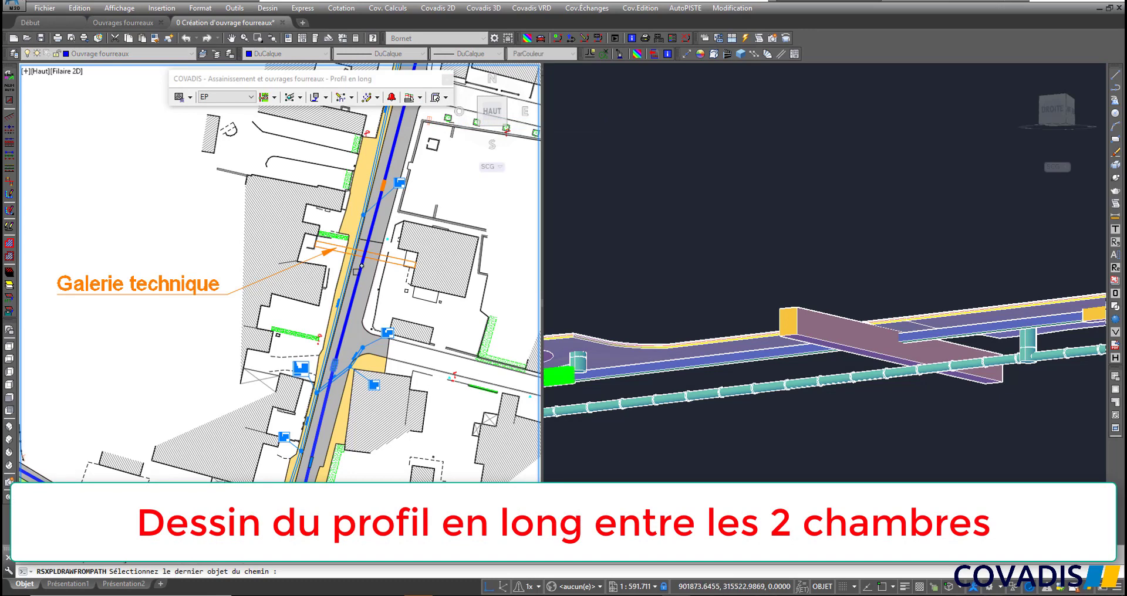
click(383, 188)
click(386, 181)
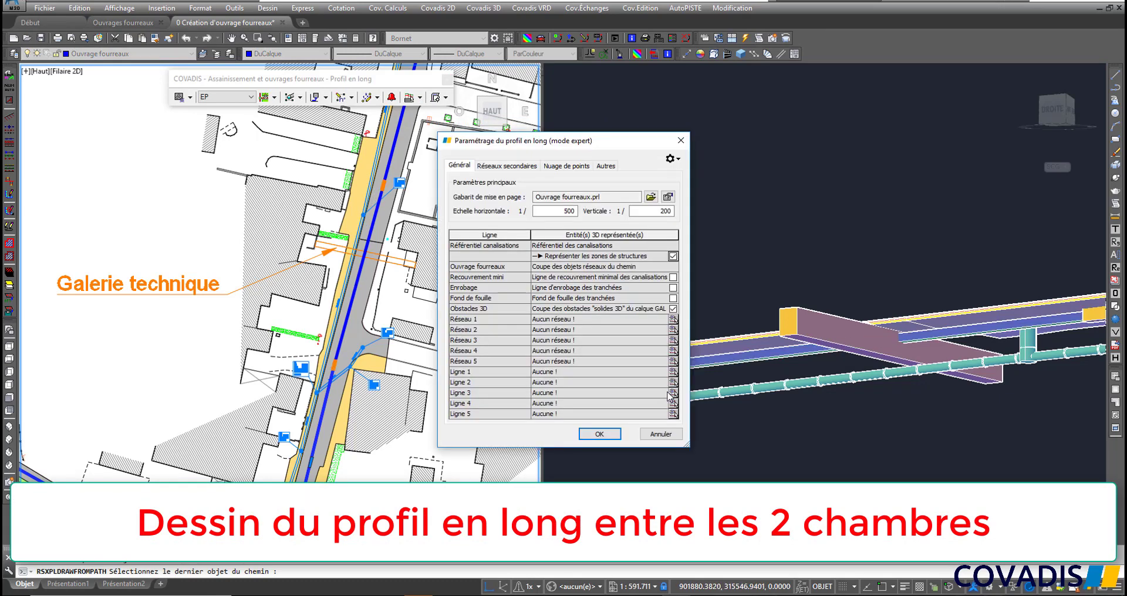
click(598, 434)
scroll(301, 418, down, 10)
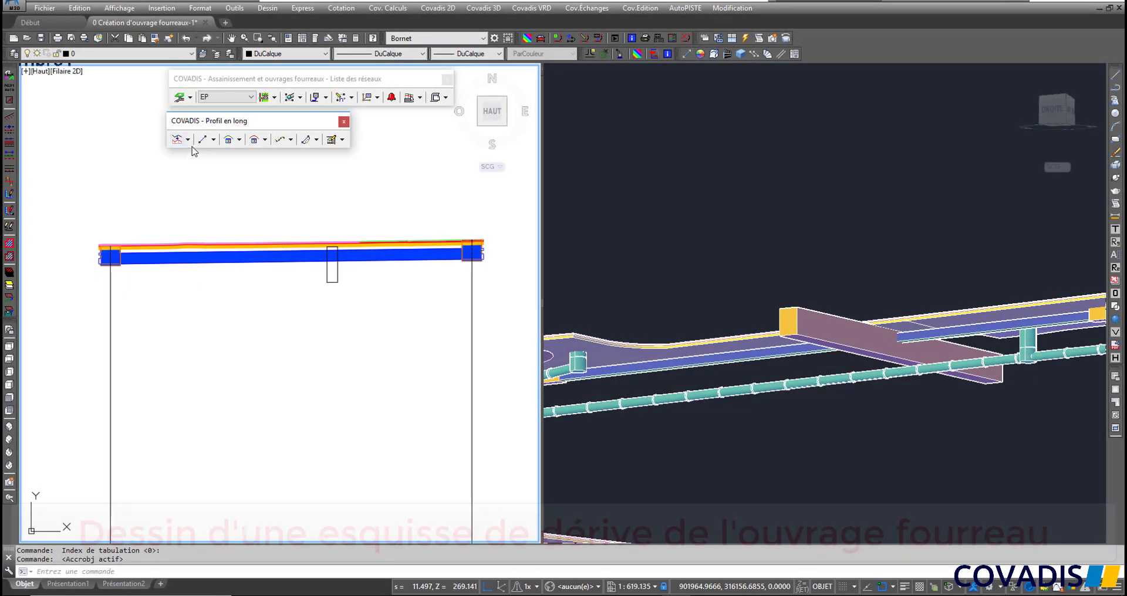
- Sketch a PIV curve from chamber to chamber dipping below the gallery, with circular transitions of 12 m incoming and outgoing radius
click(182, 139)
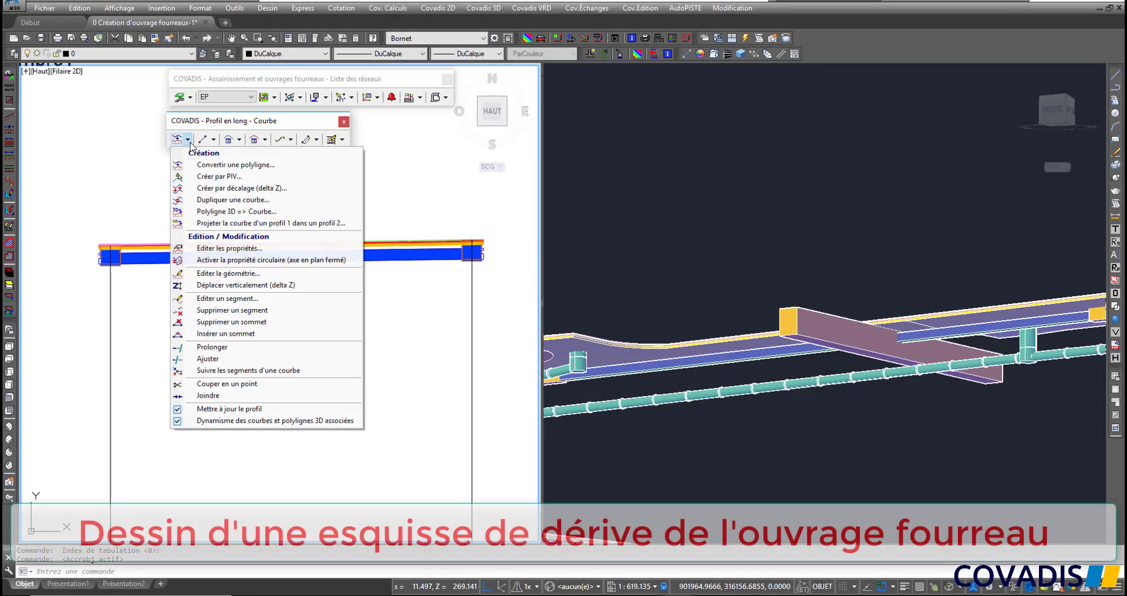
click(218, 177)
click(496, 406)
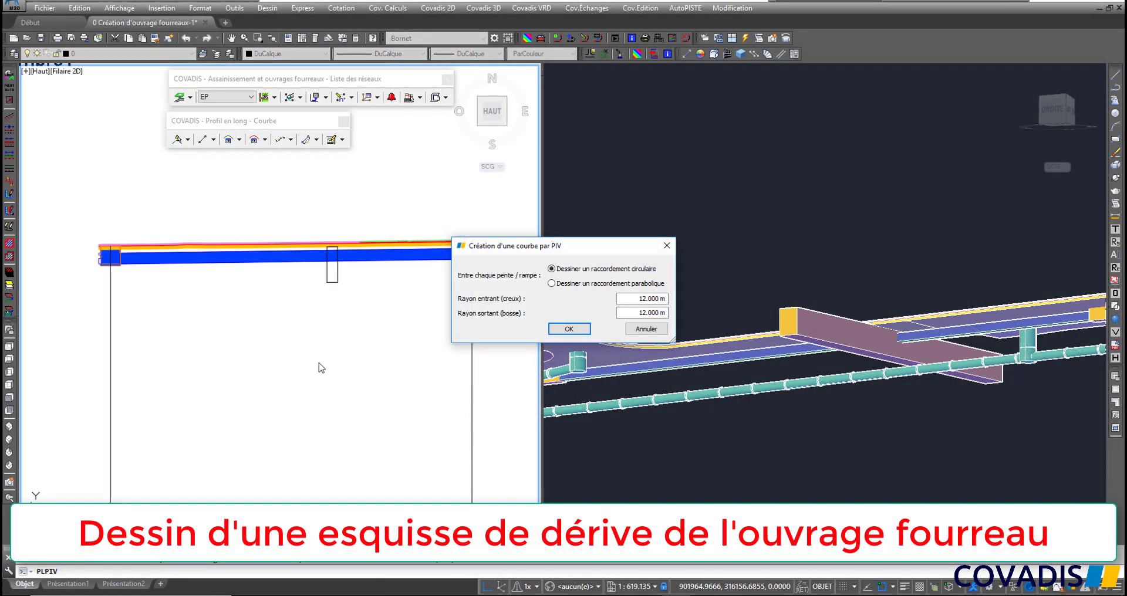
click(568, 329)
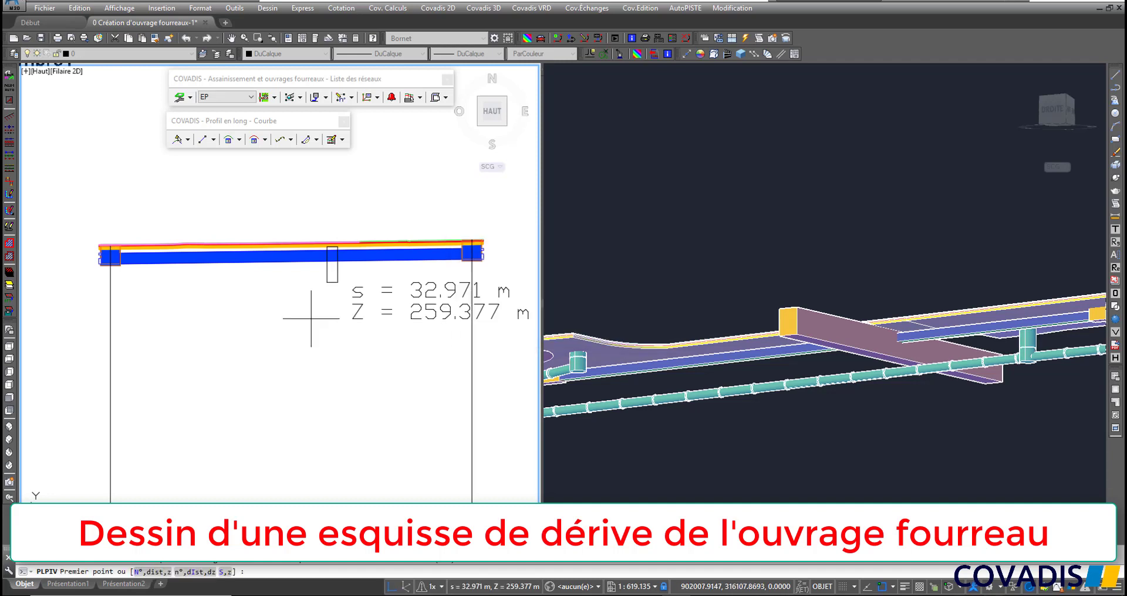
click(148, 265)
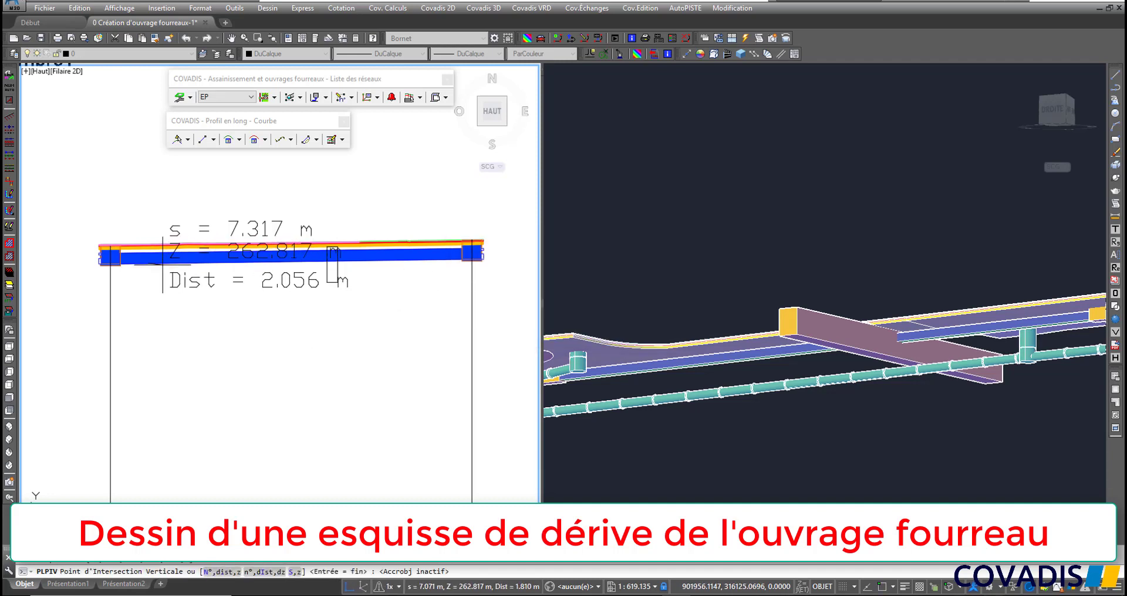
click(203, 269)
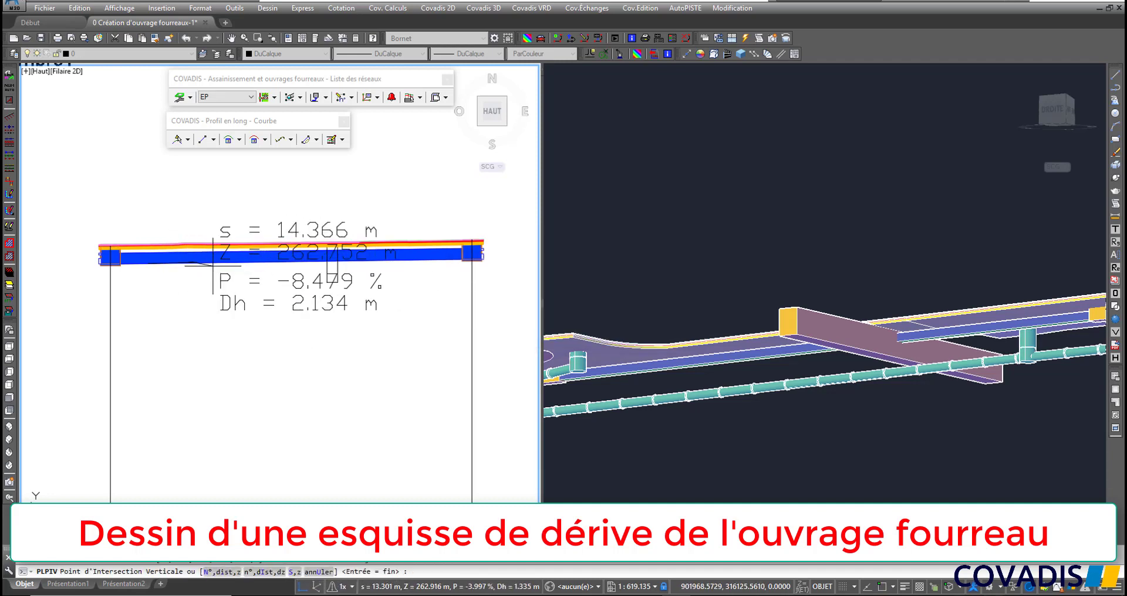
click(269, 304)
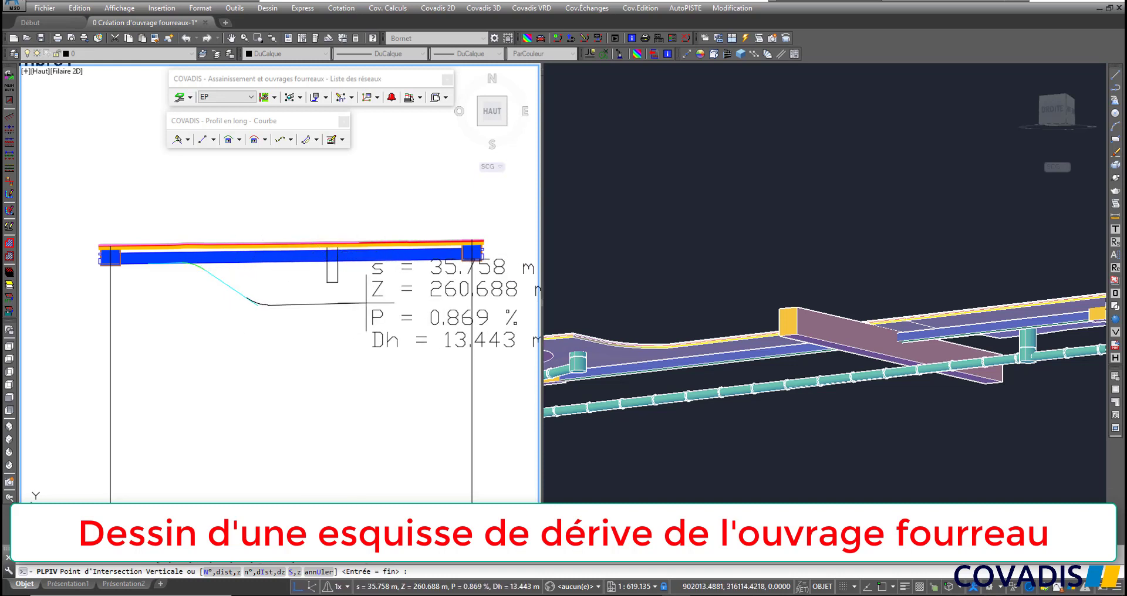
click(369, 303)
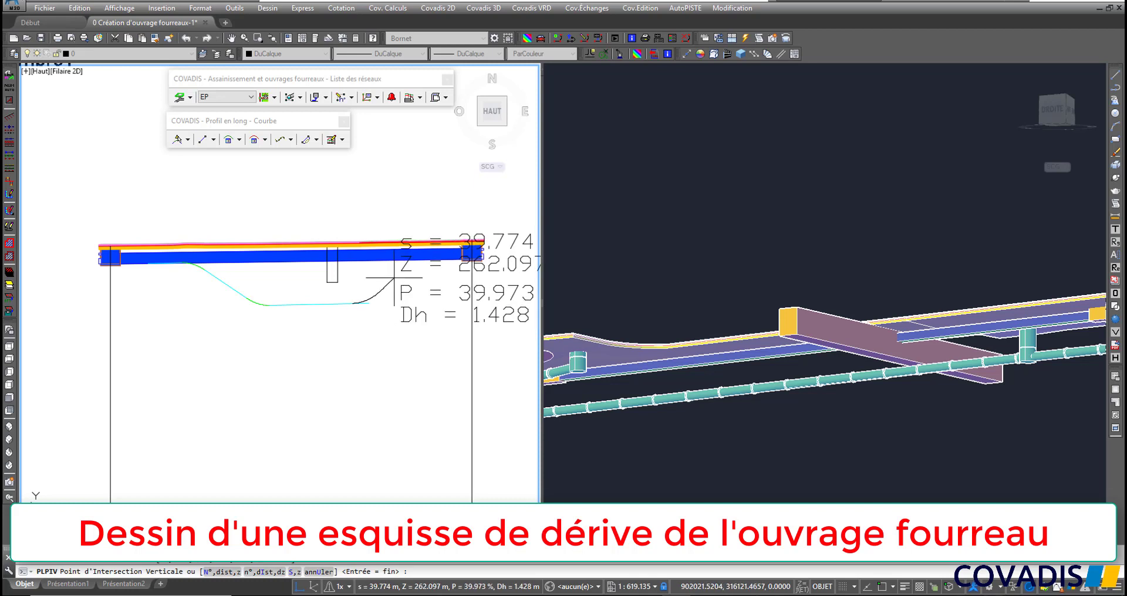
click(400, 271)
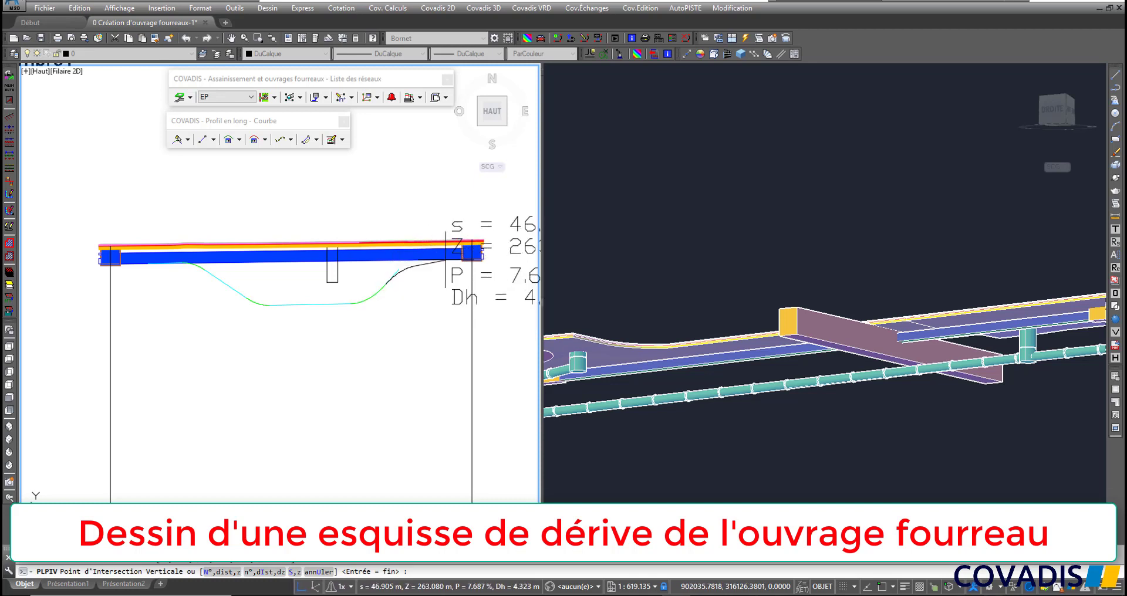
key(F3)
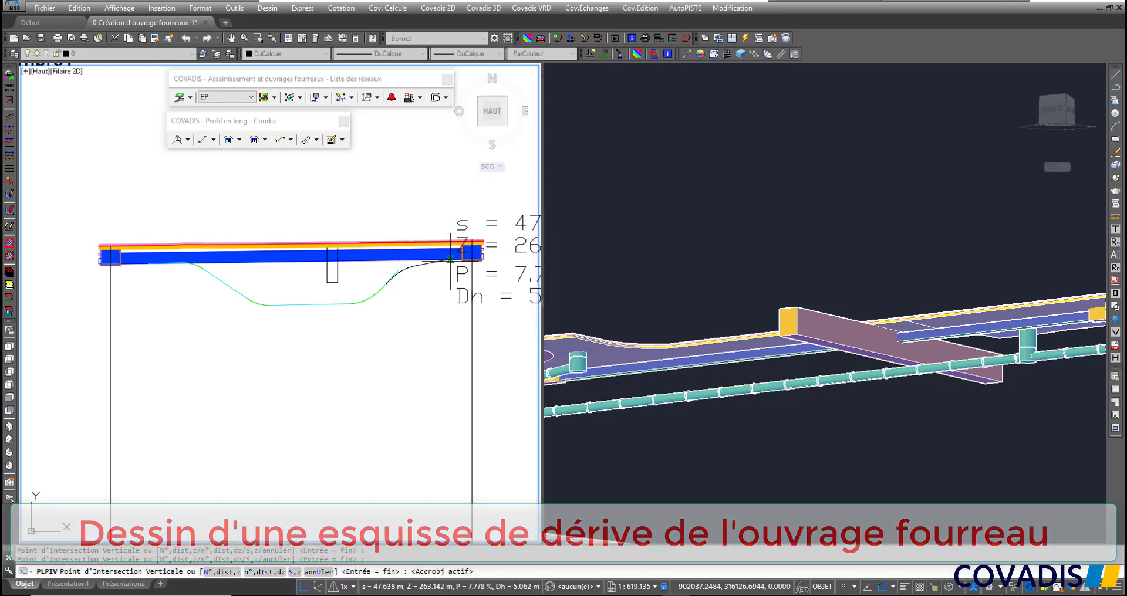
click(451, 259)
key(Return)
- Form the duct bank's laying line from the sketched curve between the two chambers and stretch its flat low segment slightly deeper
click(419, 97)
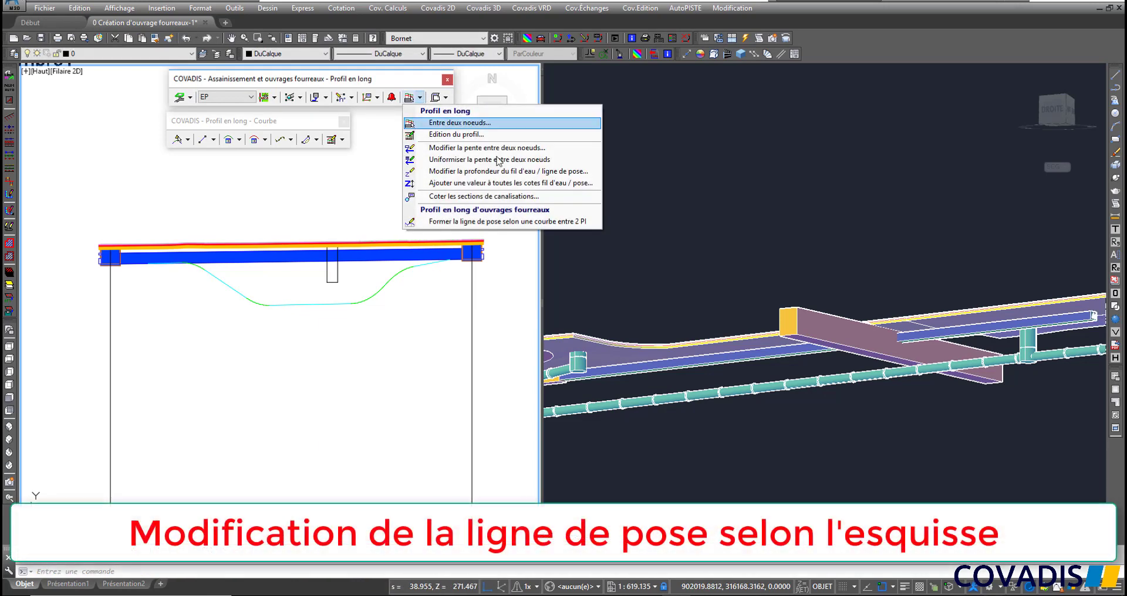
click(516, 222)
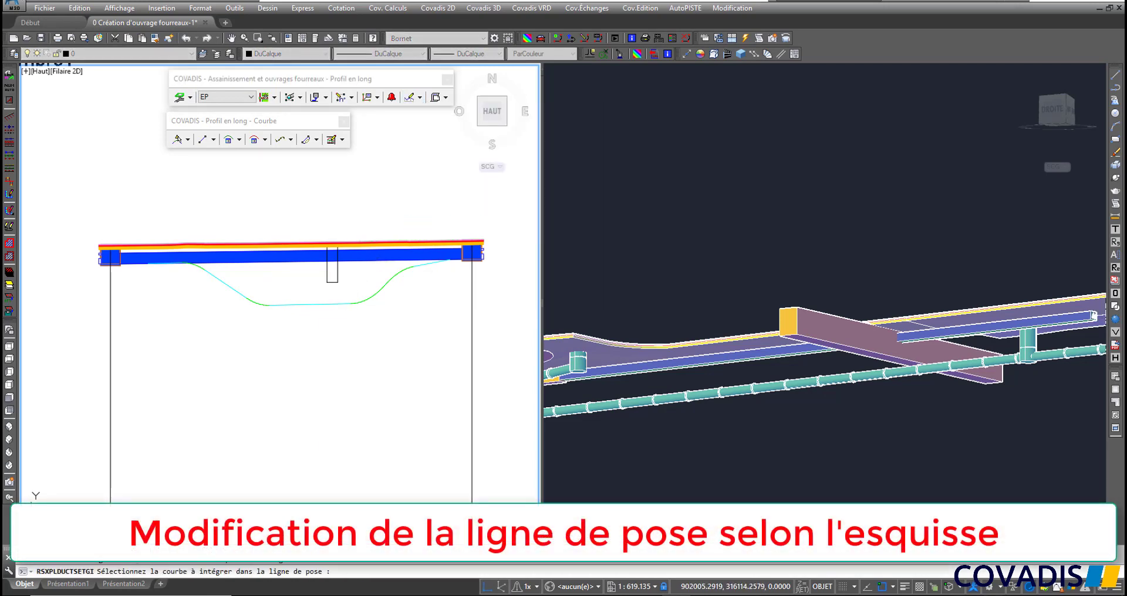
click(336, 304)
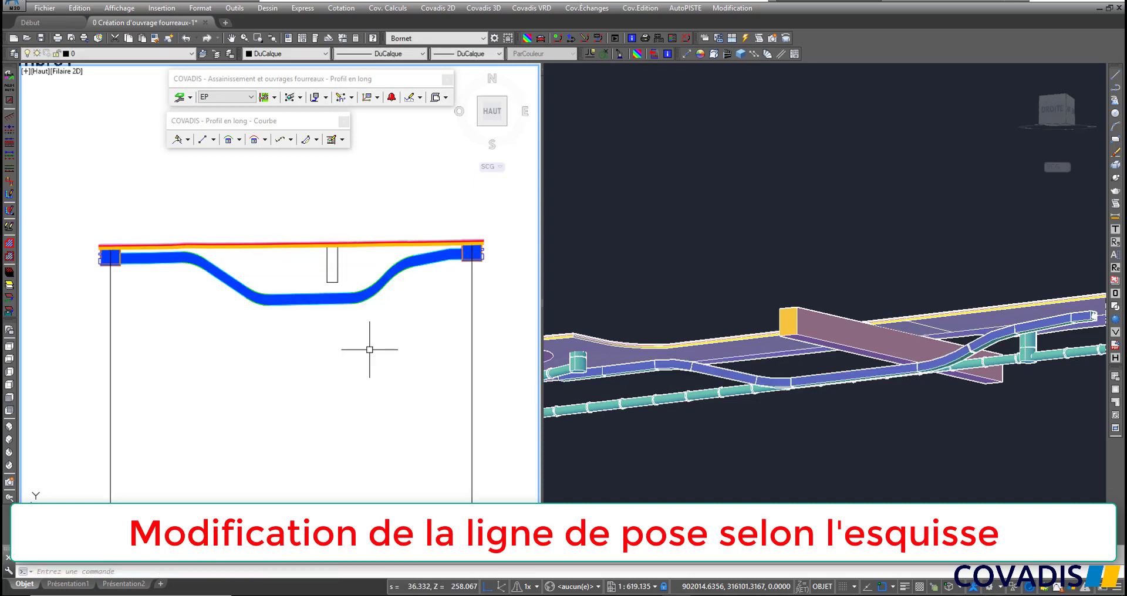
click(346, 303)
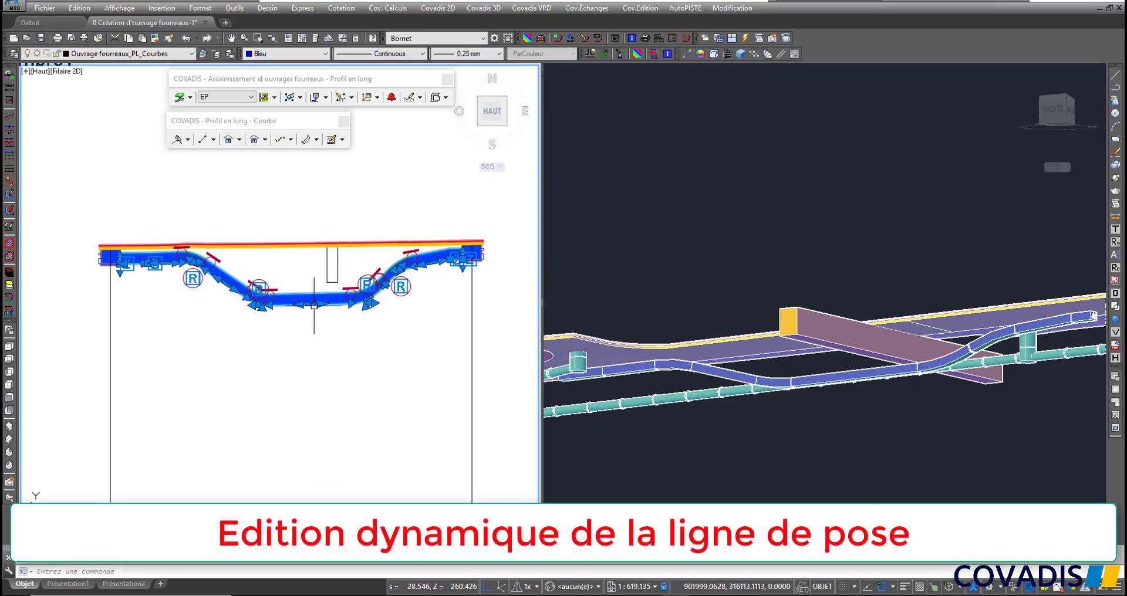
click(315, 304)
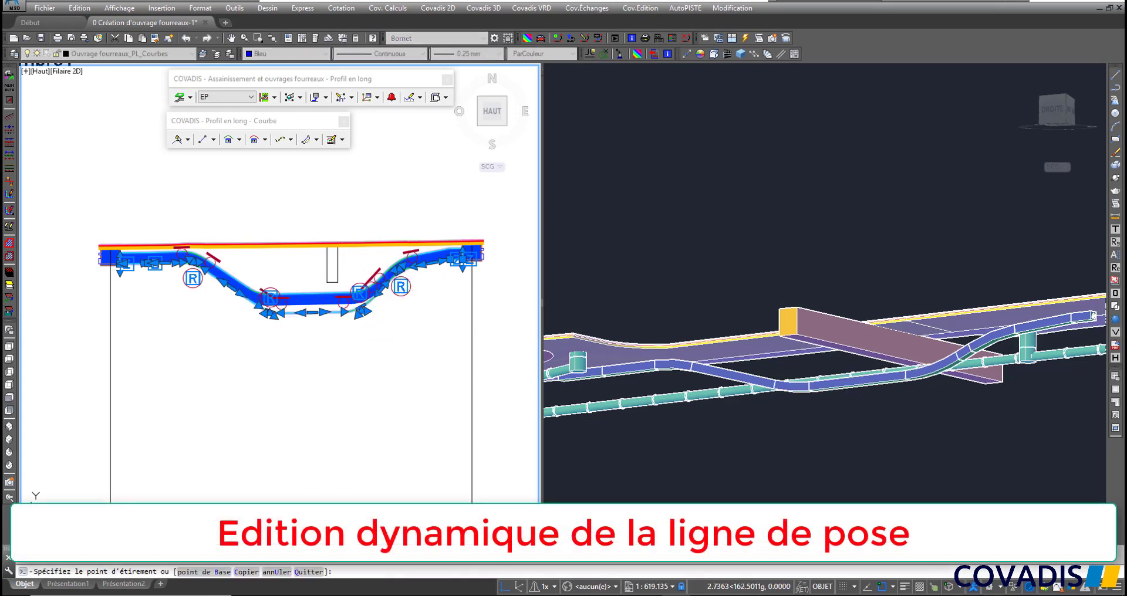
- Place setting-out marks along the rerouted duct bank using the Défaut mark model and view them on the plan
click(380, 98)
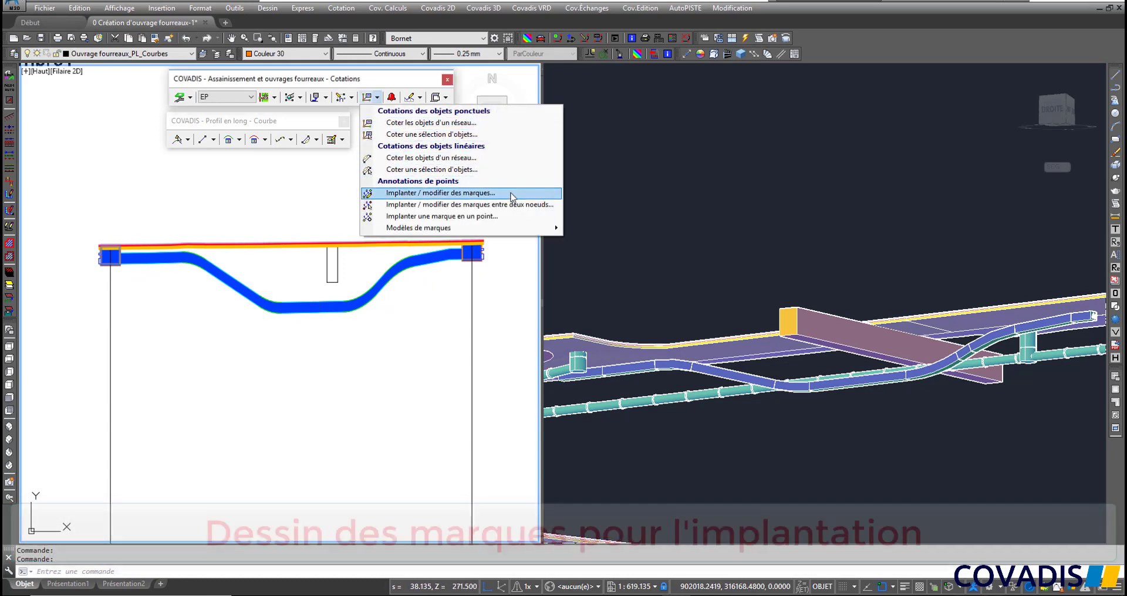
click(510, 193)
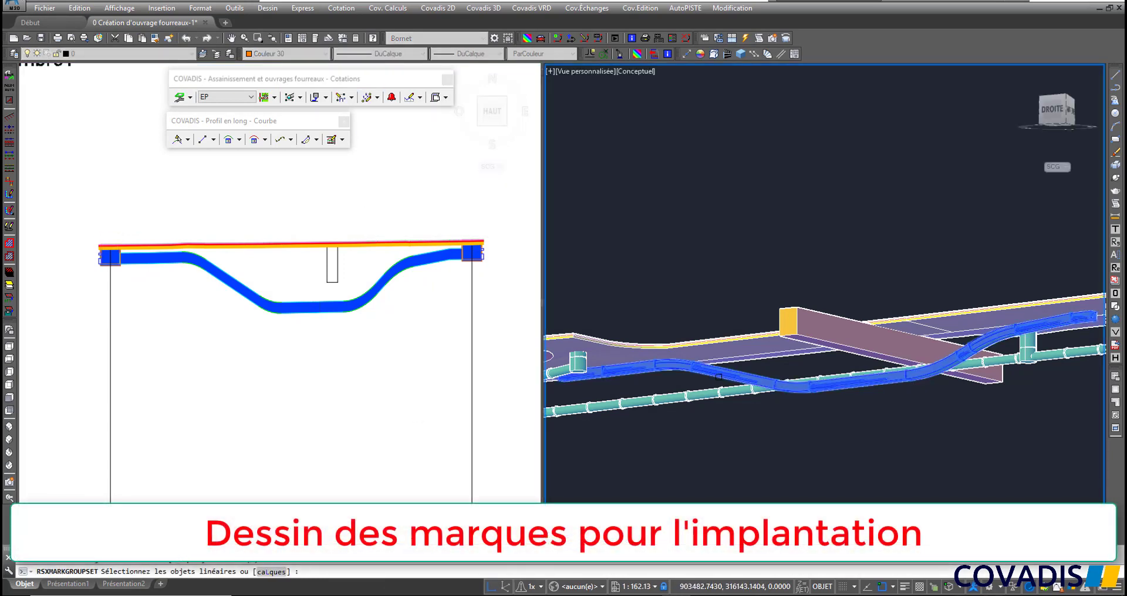
click(718, 377)
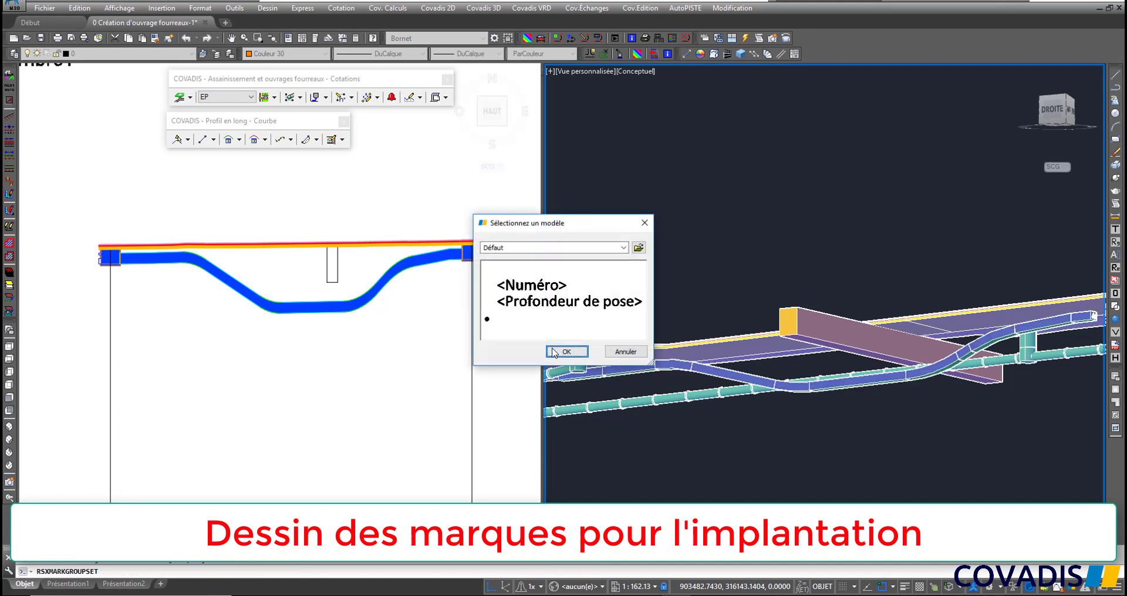
click(554, 353)
click(575, 397)
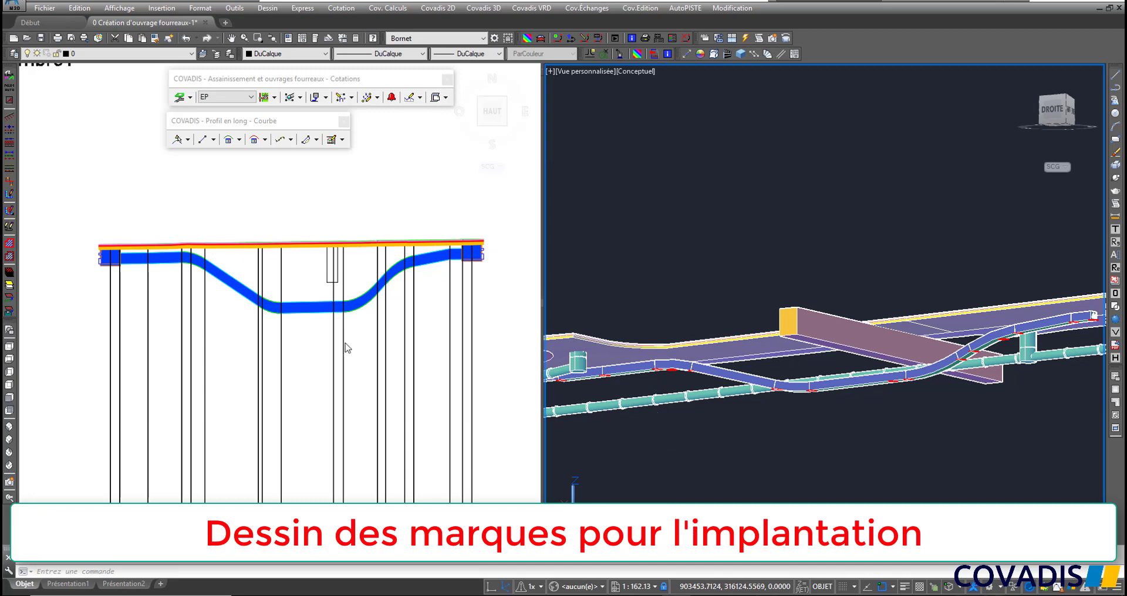
scroll(363, 368, down, 10)
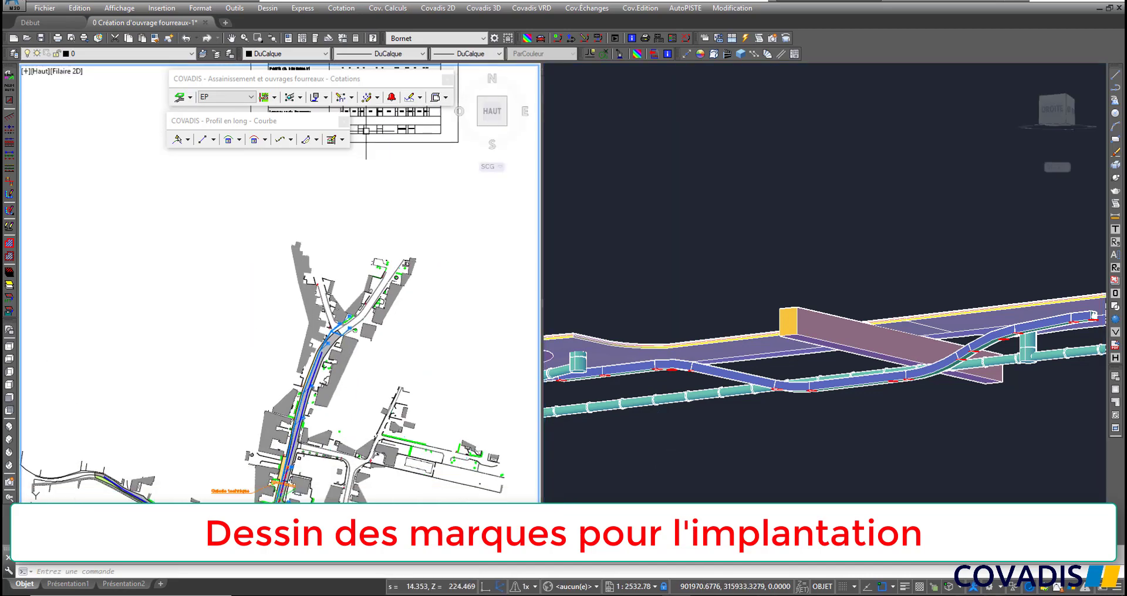
scroll(368, 376, up, 10)
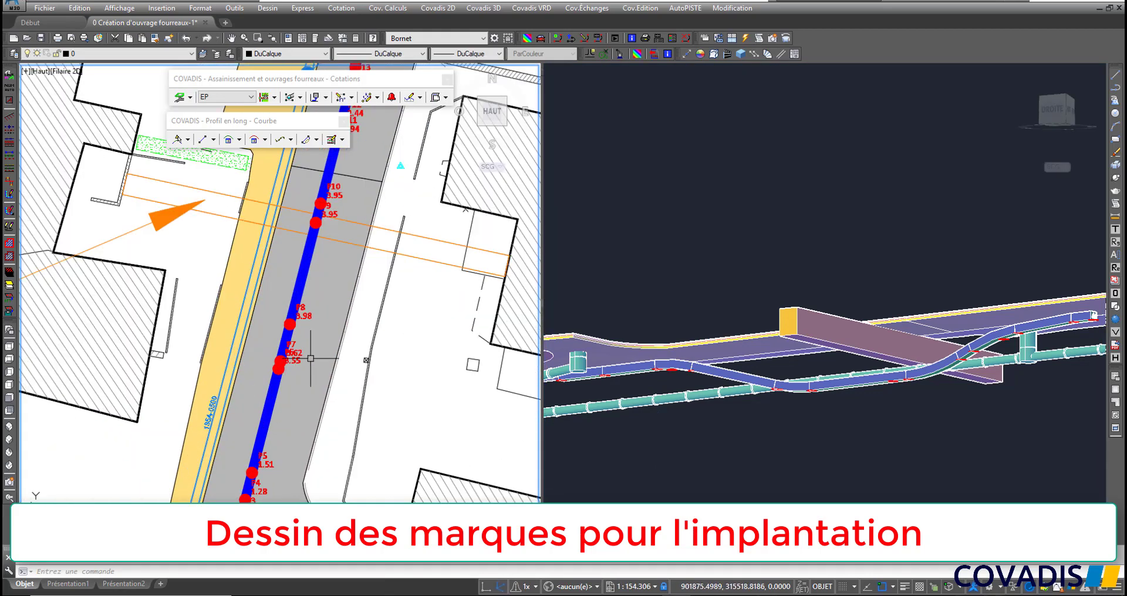
- Export the duct bank's geometric summary to Excel and display the sheet listing its marks
click(446, 98)
click(517, 135)
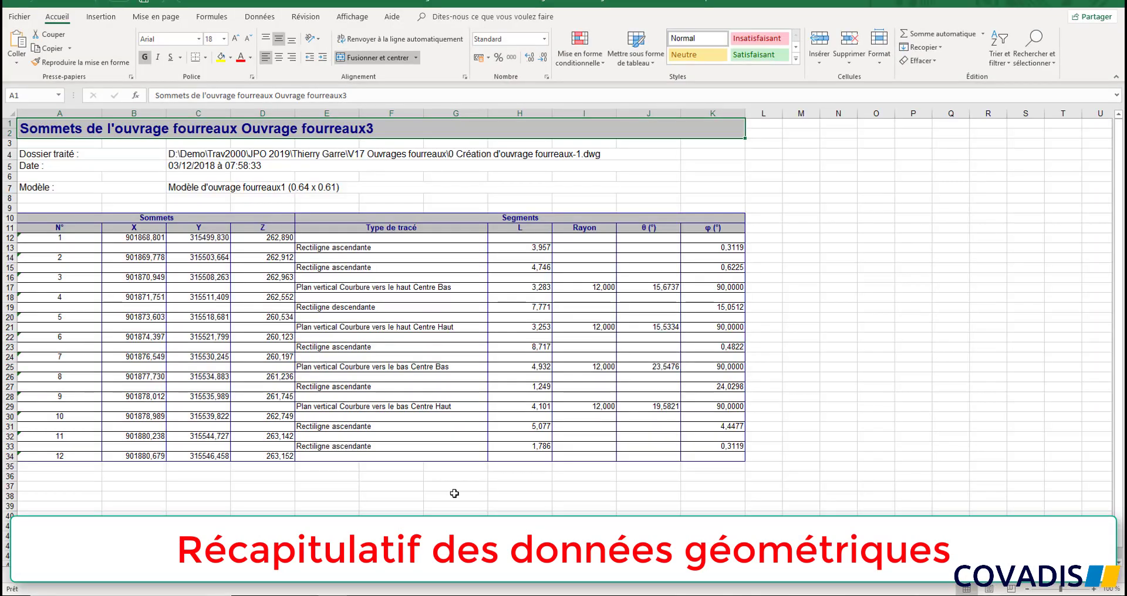
click(133, 575)
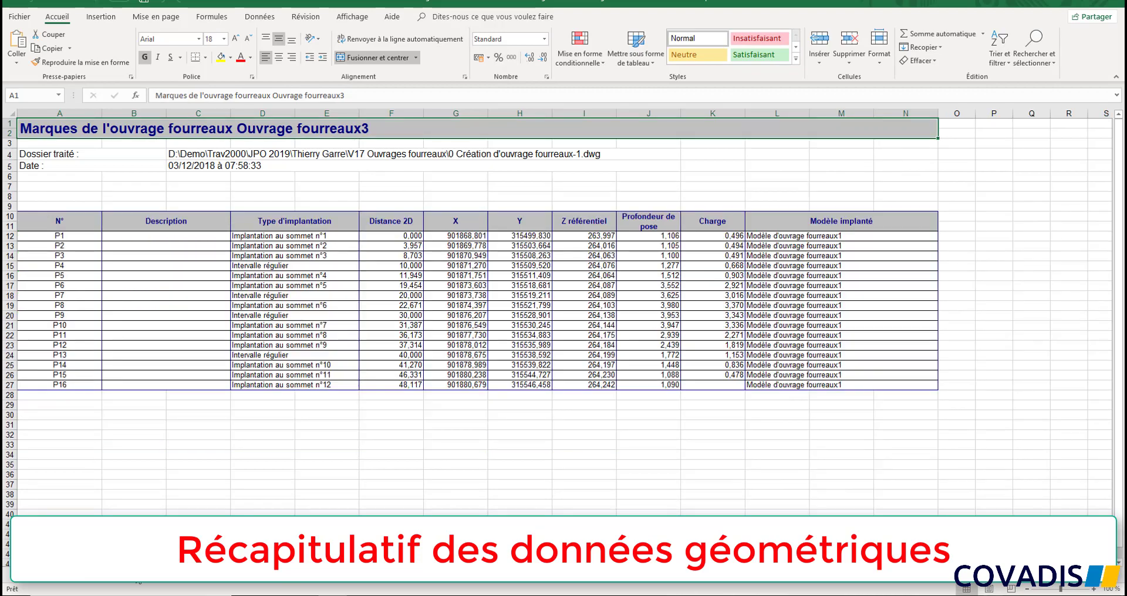